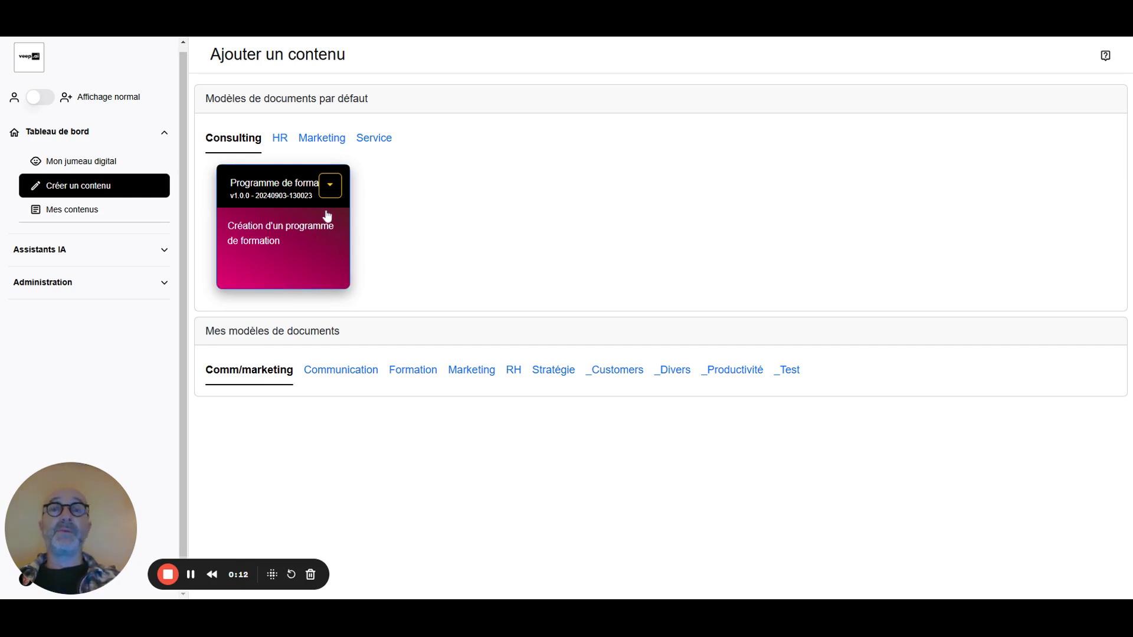
Start a new content from the default Marketing template "Etude de cas" and submit the audio file "Veep - edc 2.m4a" as its source
click(476, 378)
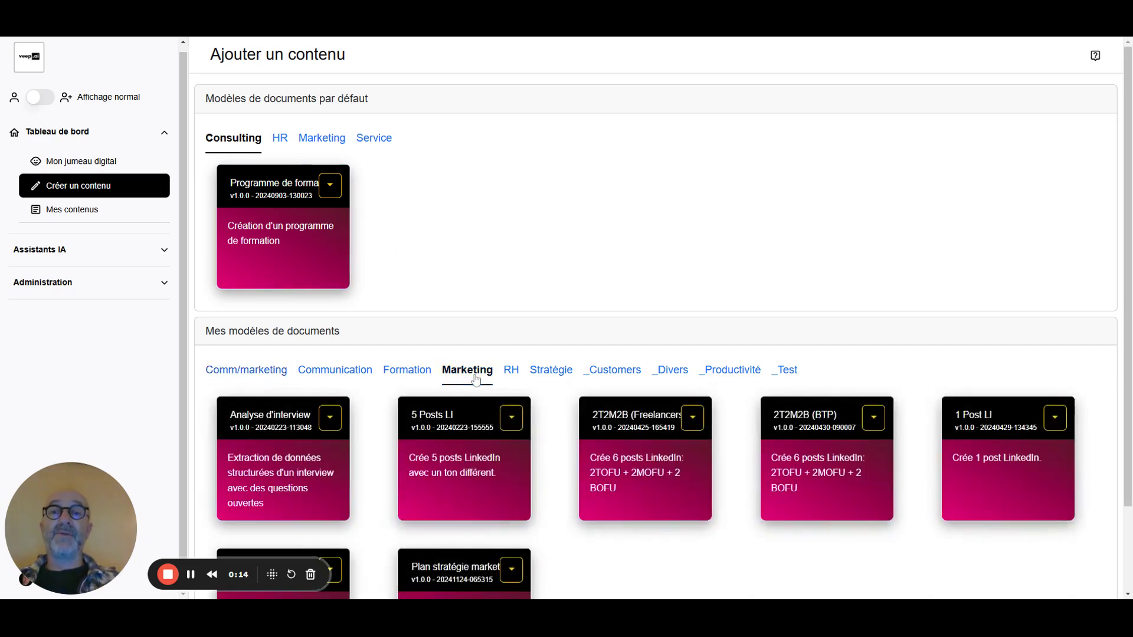
click(322, 139)
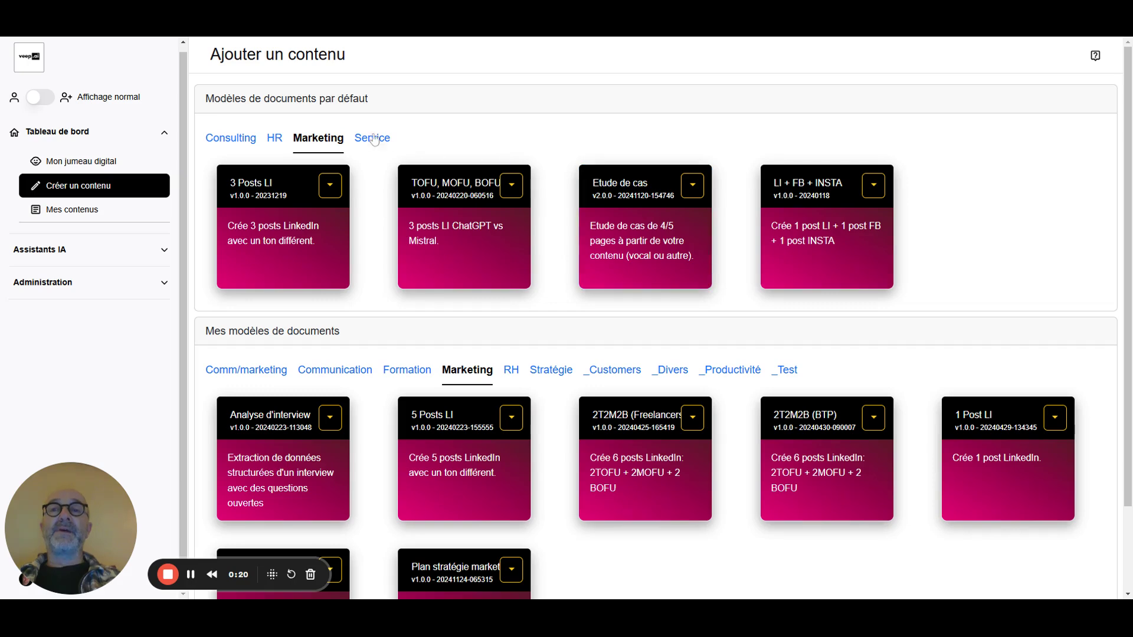
click(645, 251)
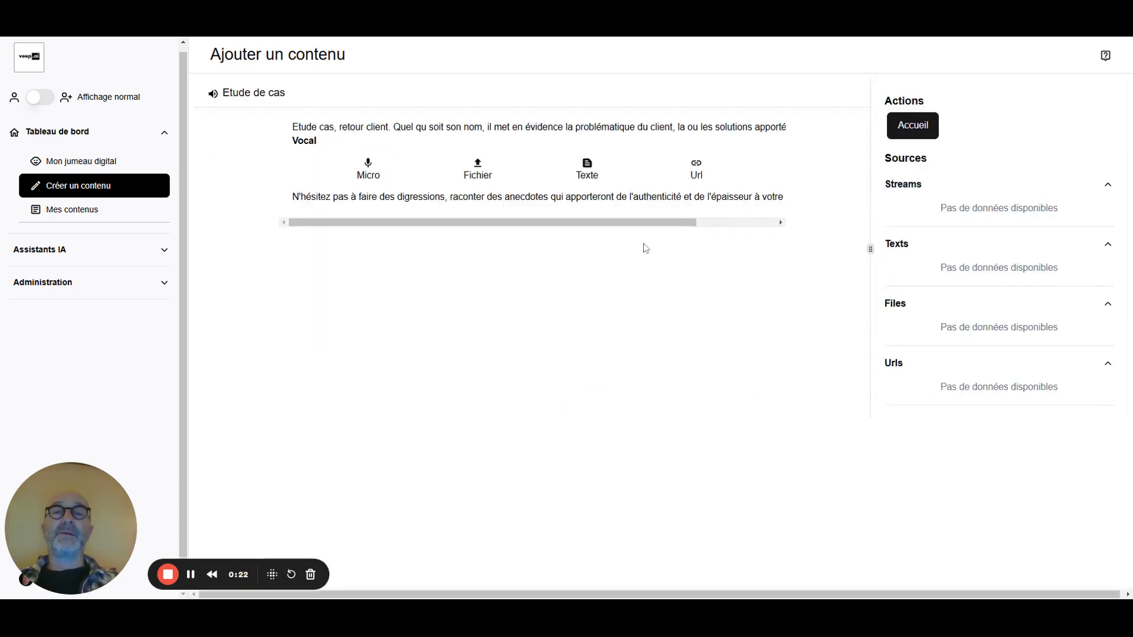
click(478, 171)
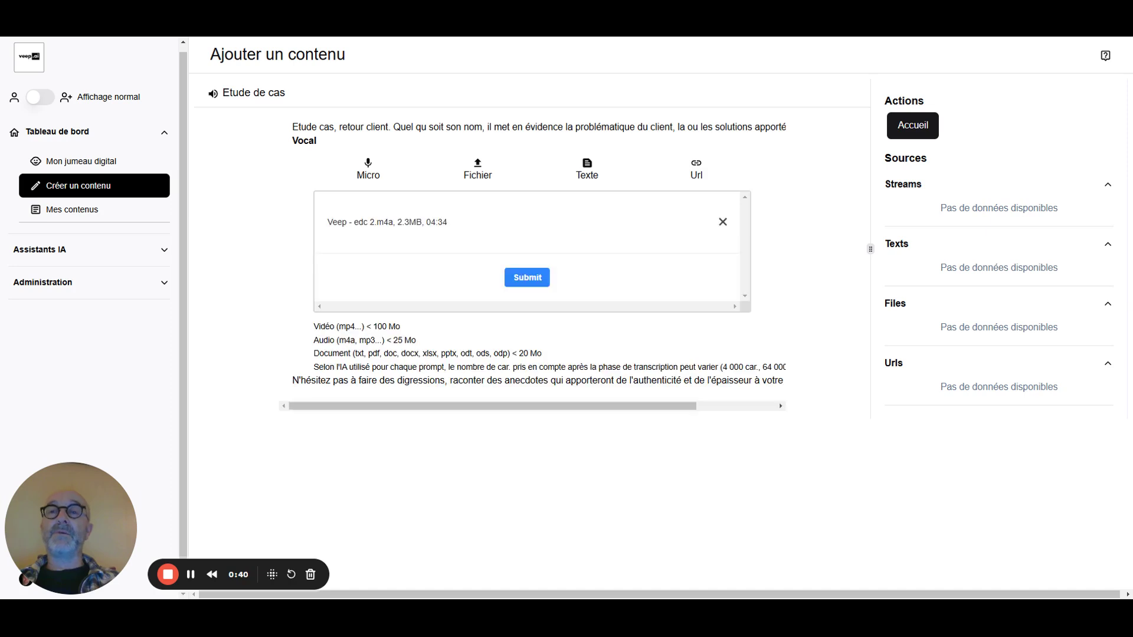
click(528, 281)
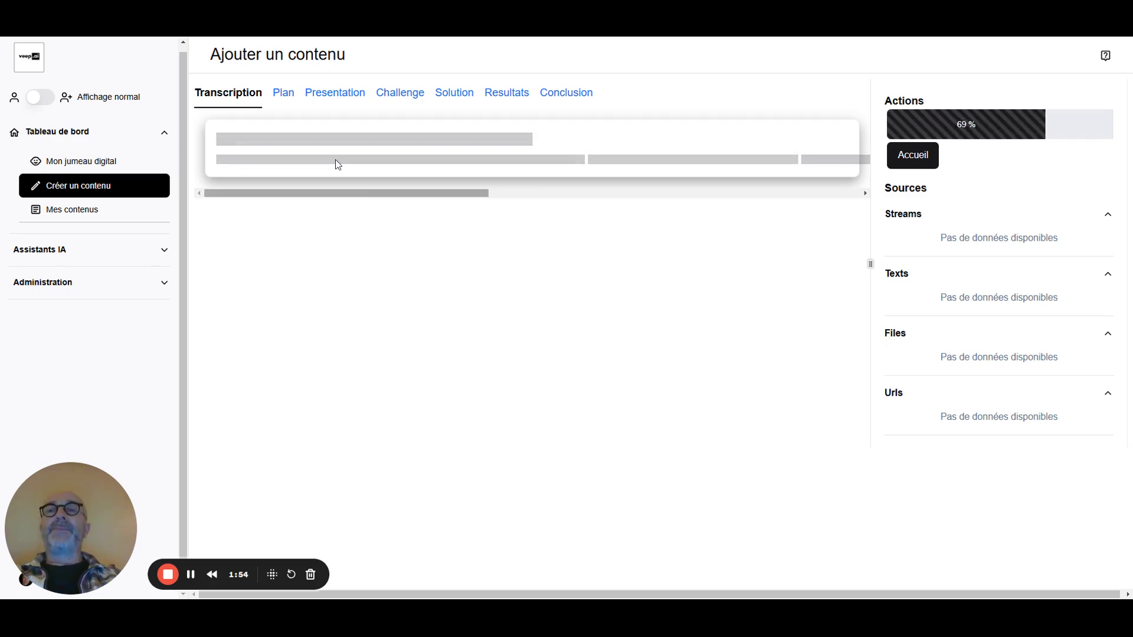
Look at the list of existing contents, return to the case study being created and read through its transcription
click(94, 211)
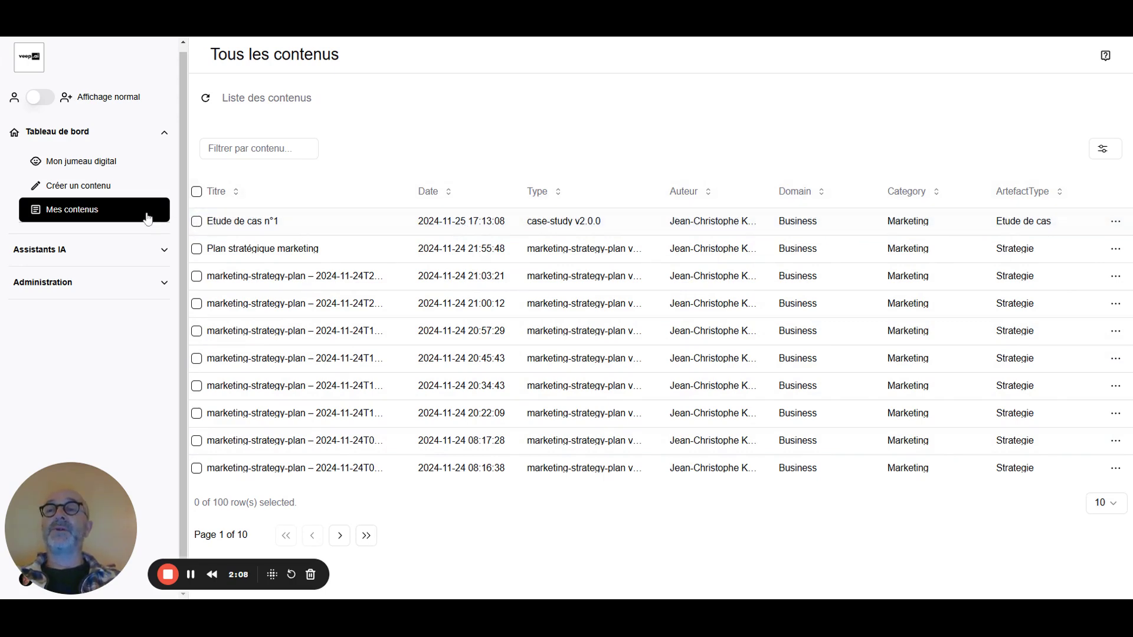
click(107, 187)
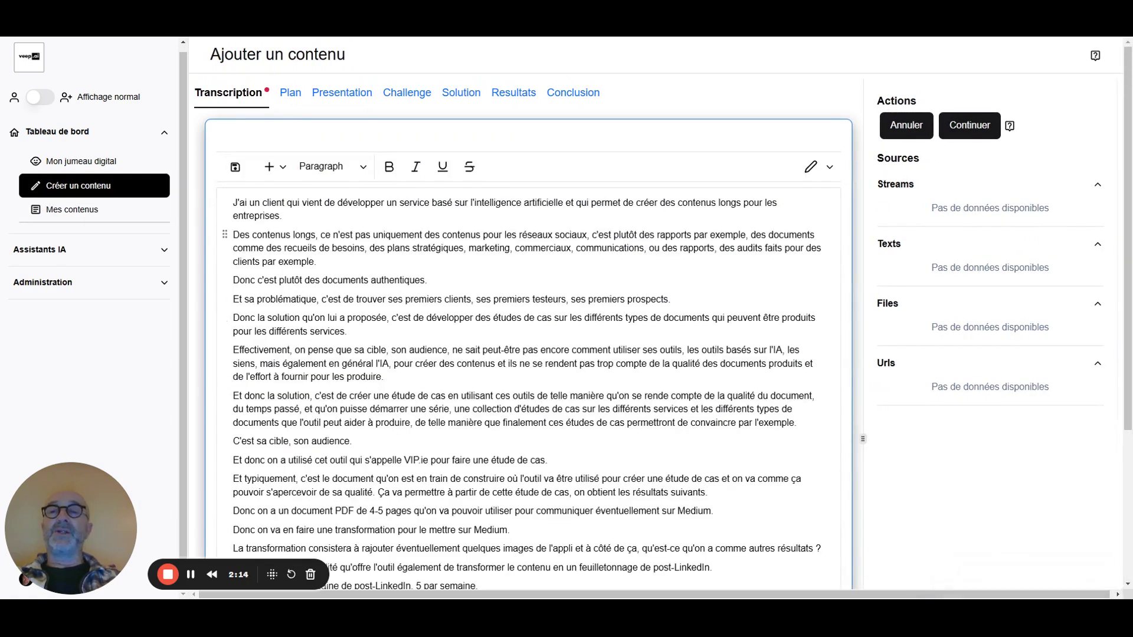
scroll(531, 354, down, 4)
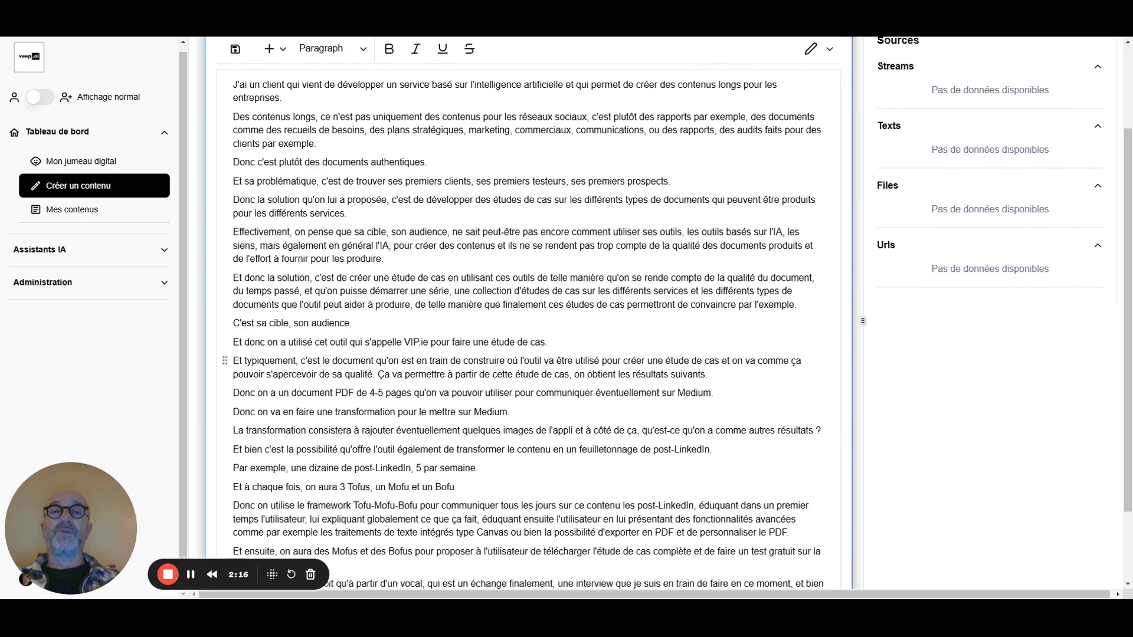
scroll(531, 354, up, 2)
scroll(531, 354, up, 2)
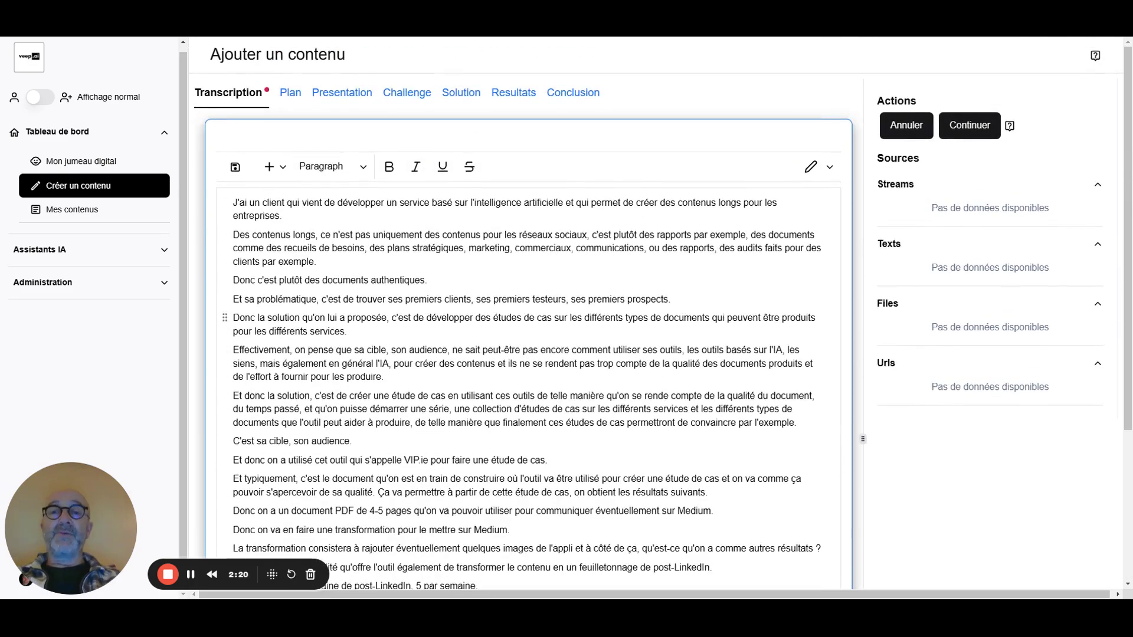
Replace "VIP" with "Veep.AI" in the transcription sentence naming the tool used for the case study
click(506, 299)
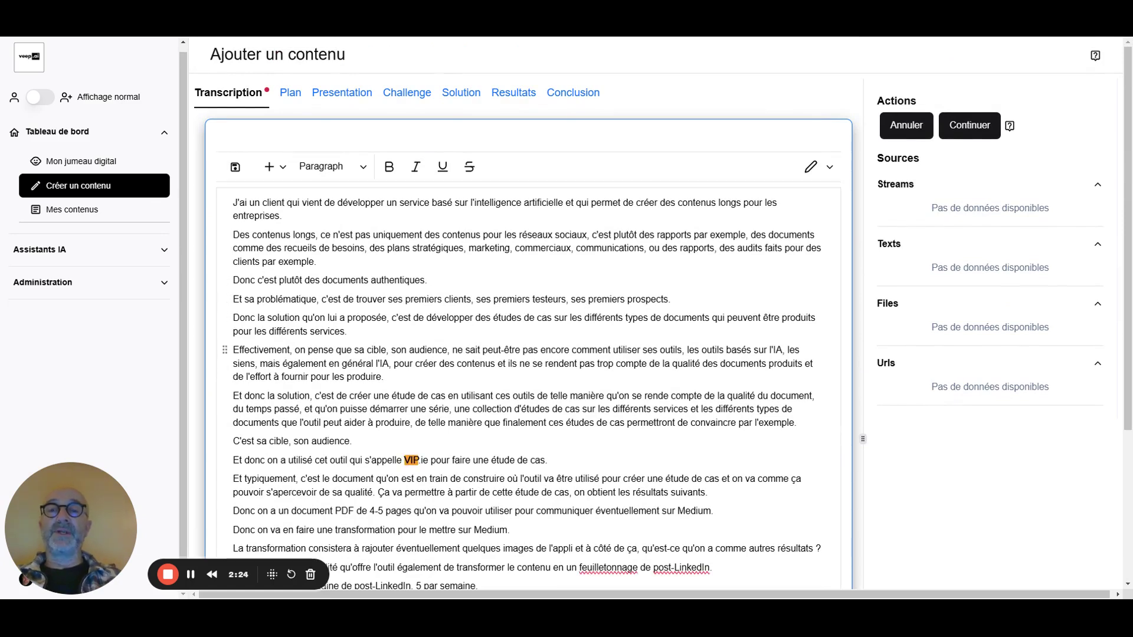
drag(419, 459, 412, 459)
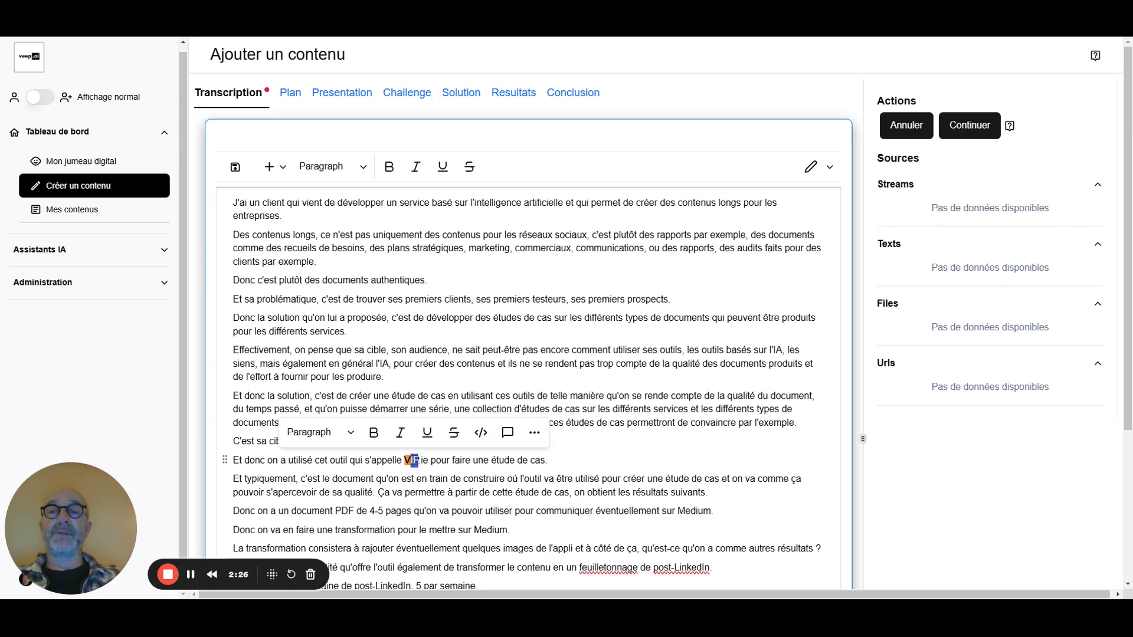
text(eep.AI)
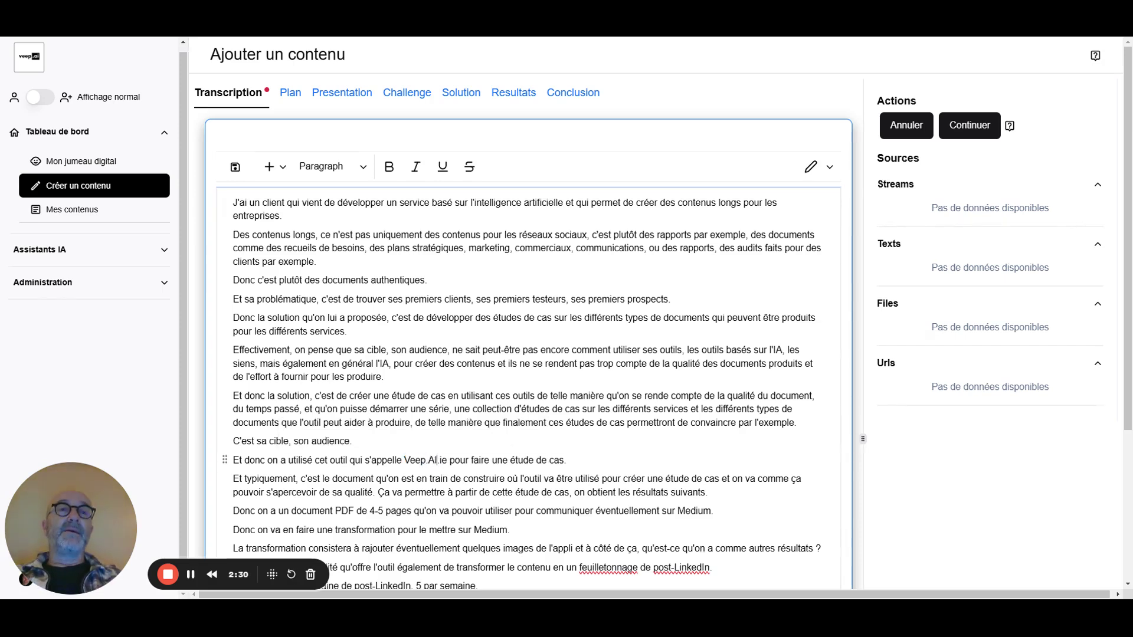
Check the rest of the transcription, save it and continue the generation to the plan phase
scroll(525, 313, down, 3)
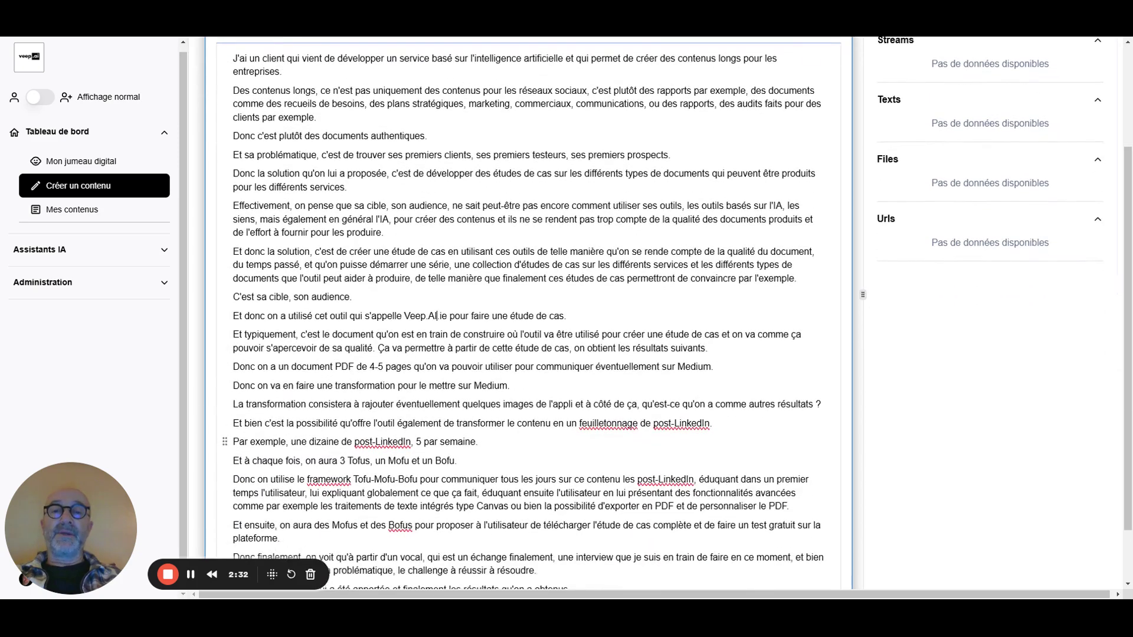
scroll(525, 440, down, 1)
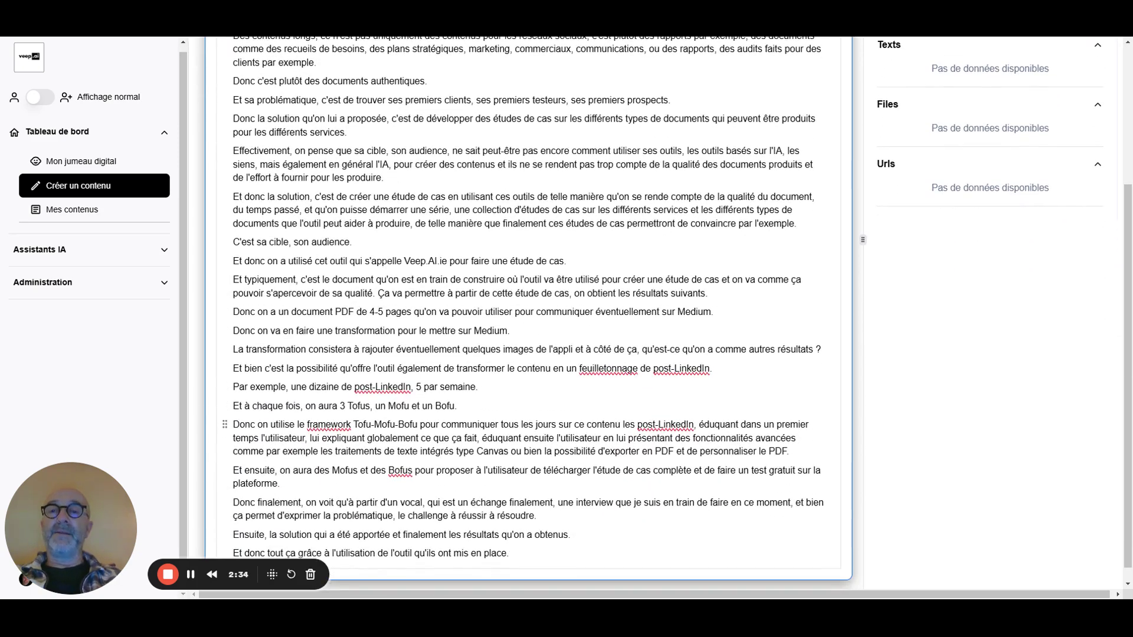
scroll(526, 313, down, 1)
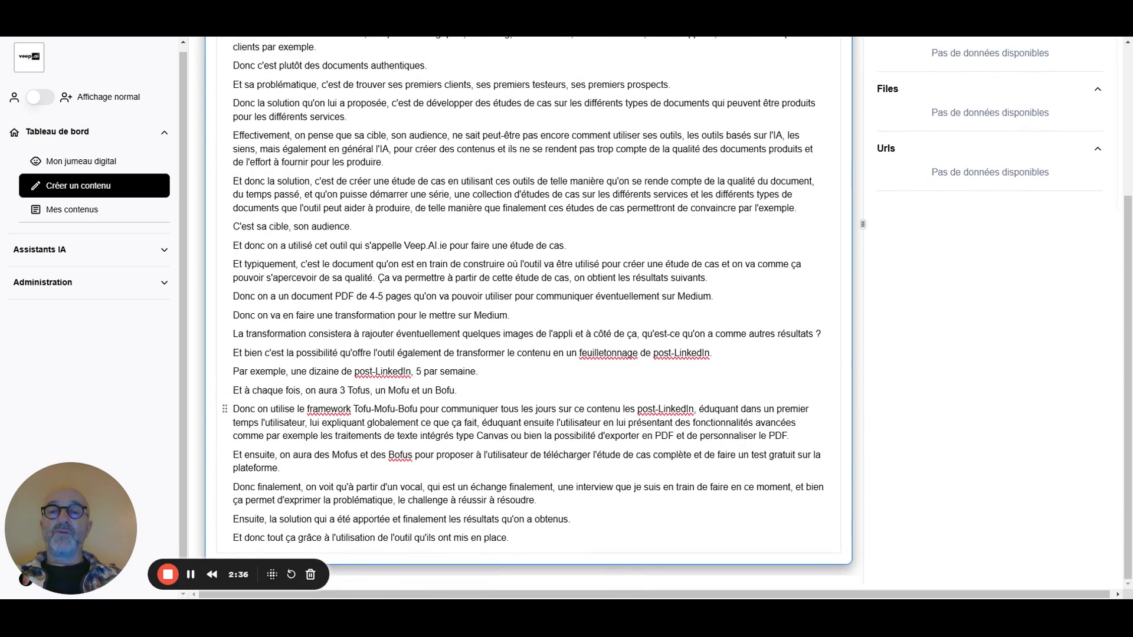
scroll(437, 246, up, 4)
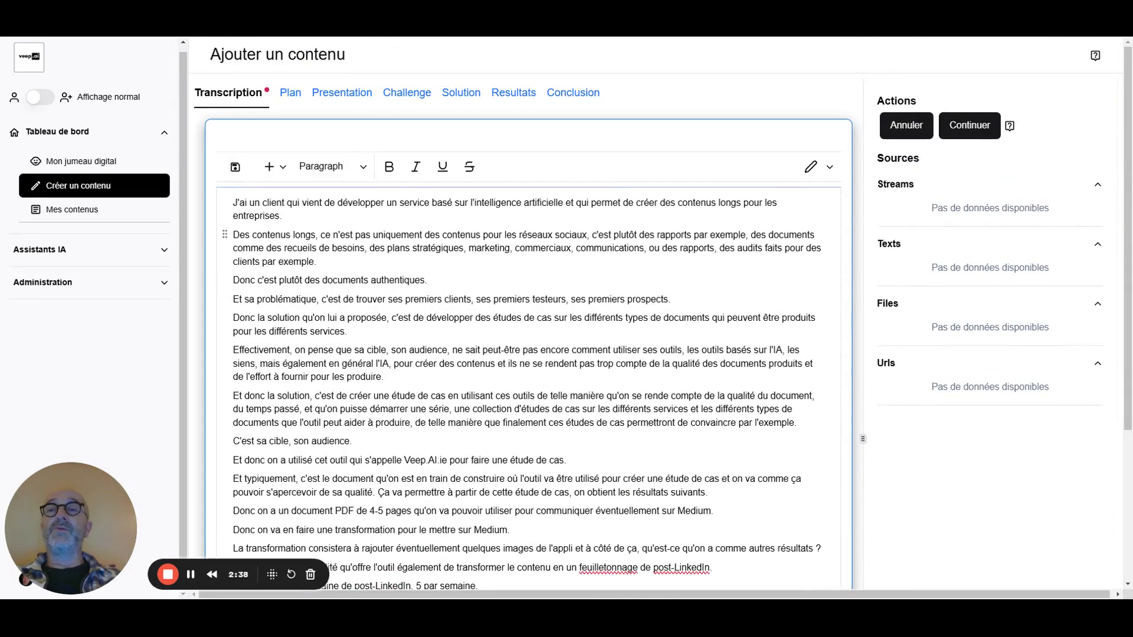
click(236, 169)
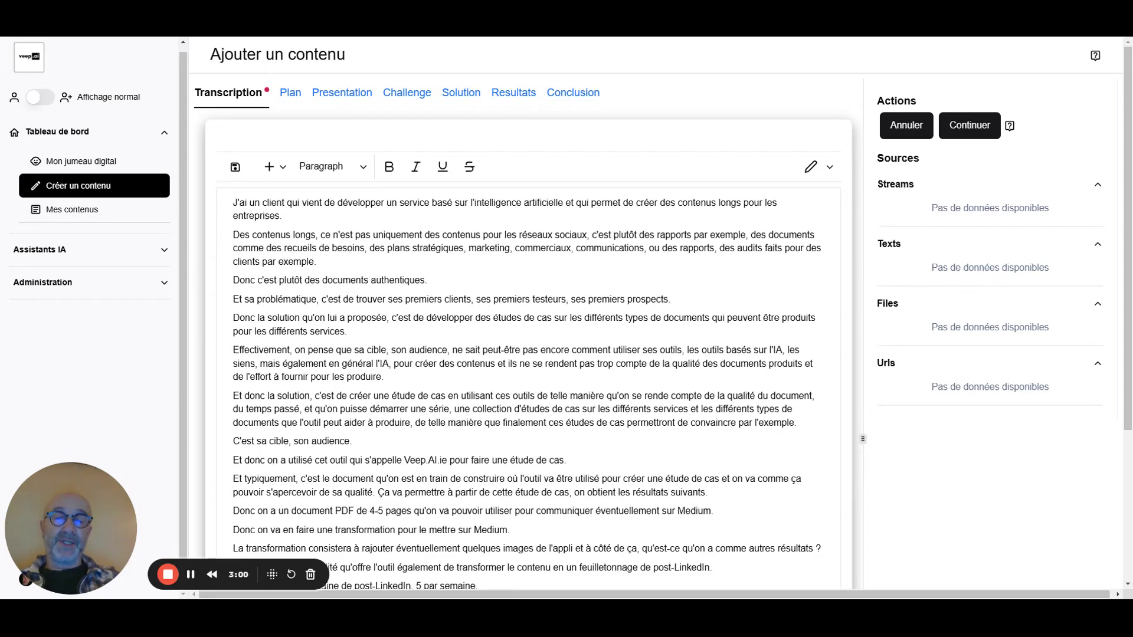
click(963, 124)
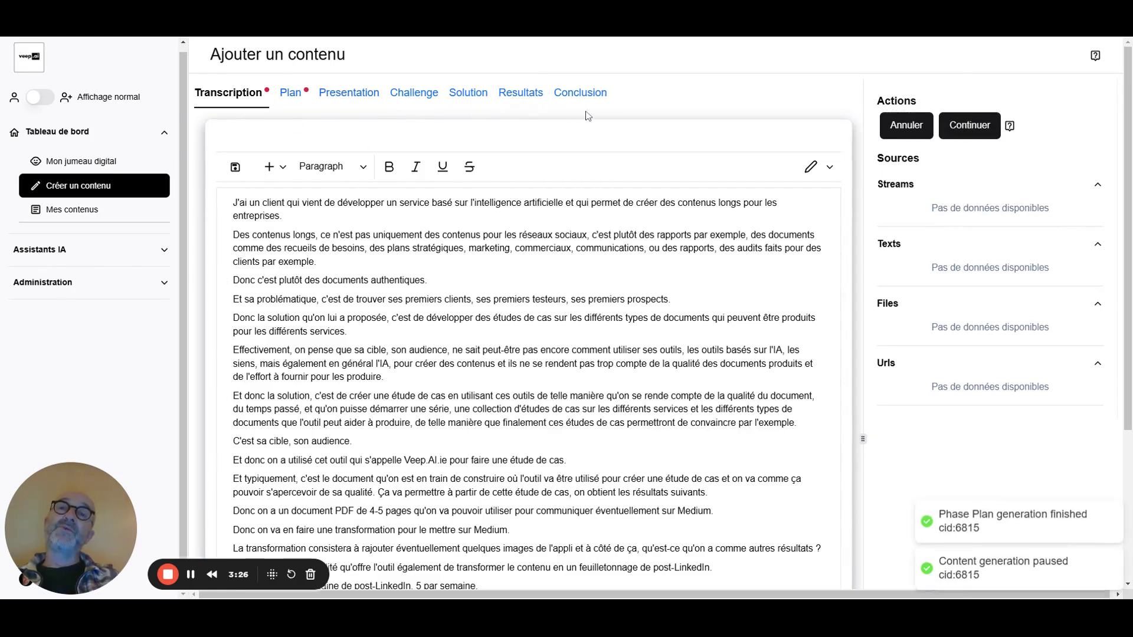
Open the generated plan and capitalise the framework name in point 2.3 as "TOFU-MOFU-BOFU"
click(288, 93)
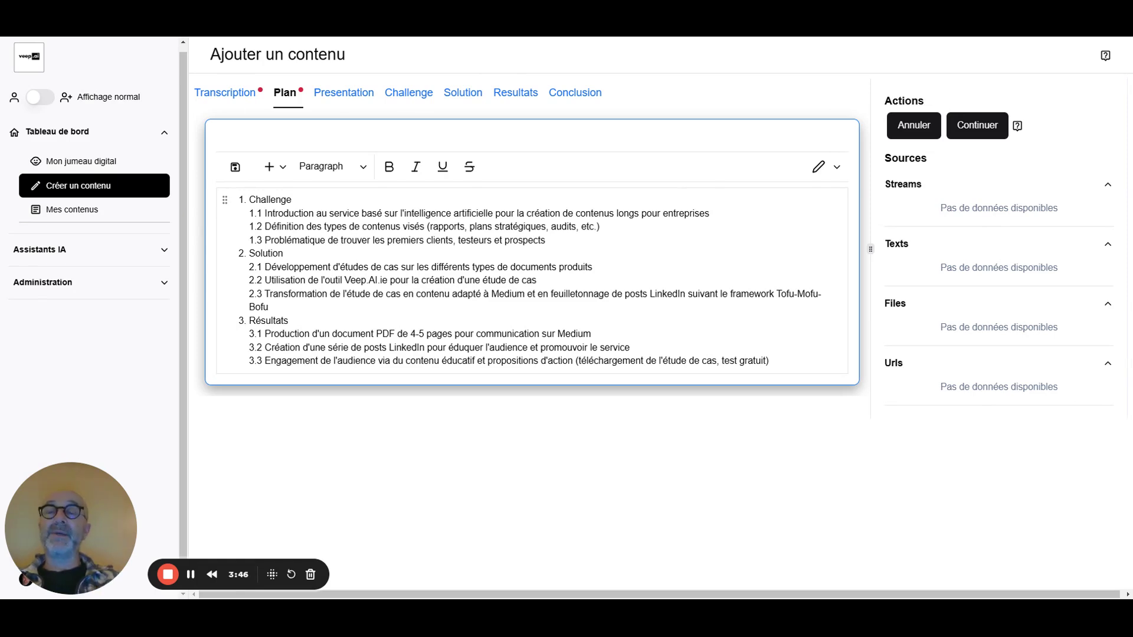
click(315, 213)
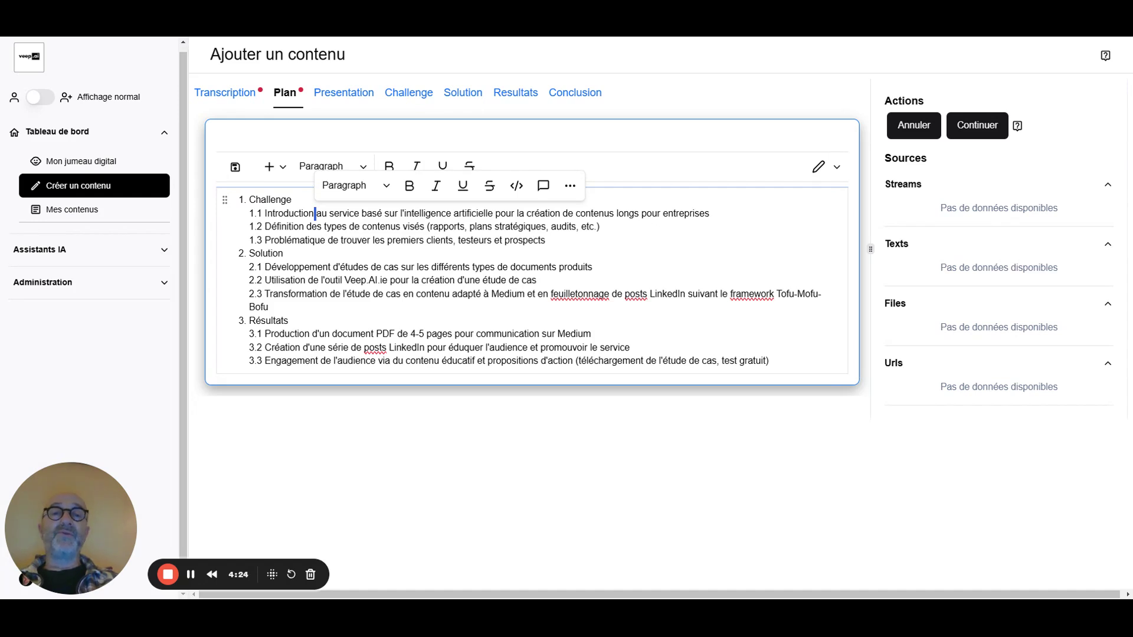
double_click(786, 294)
text(TOF)
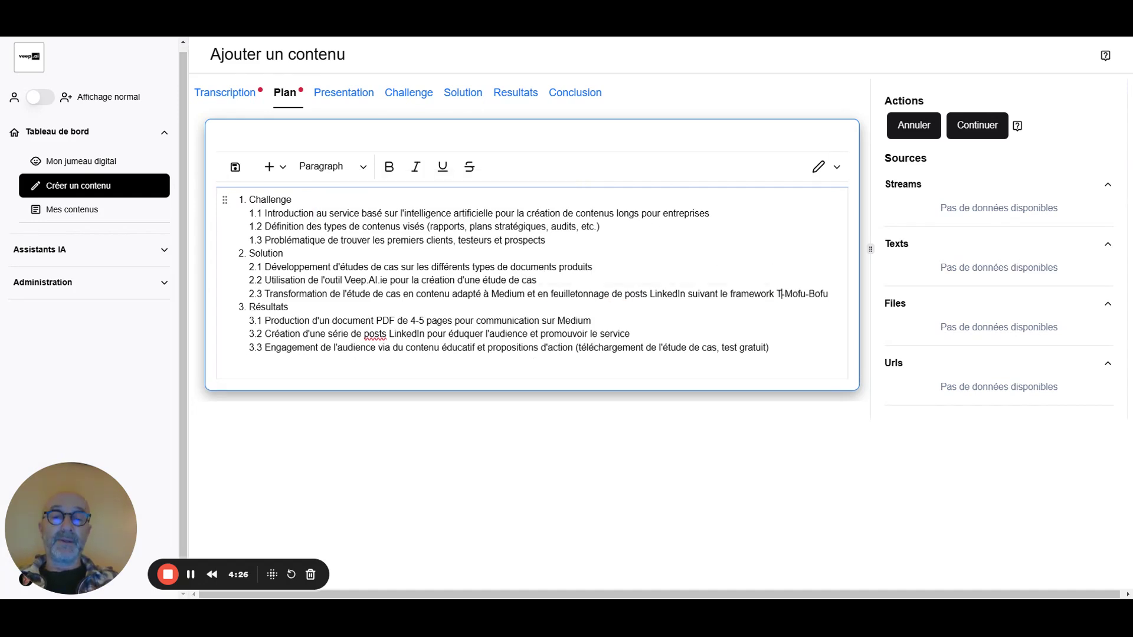
text(U)
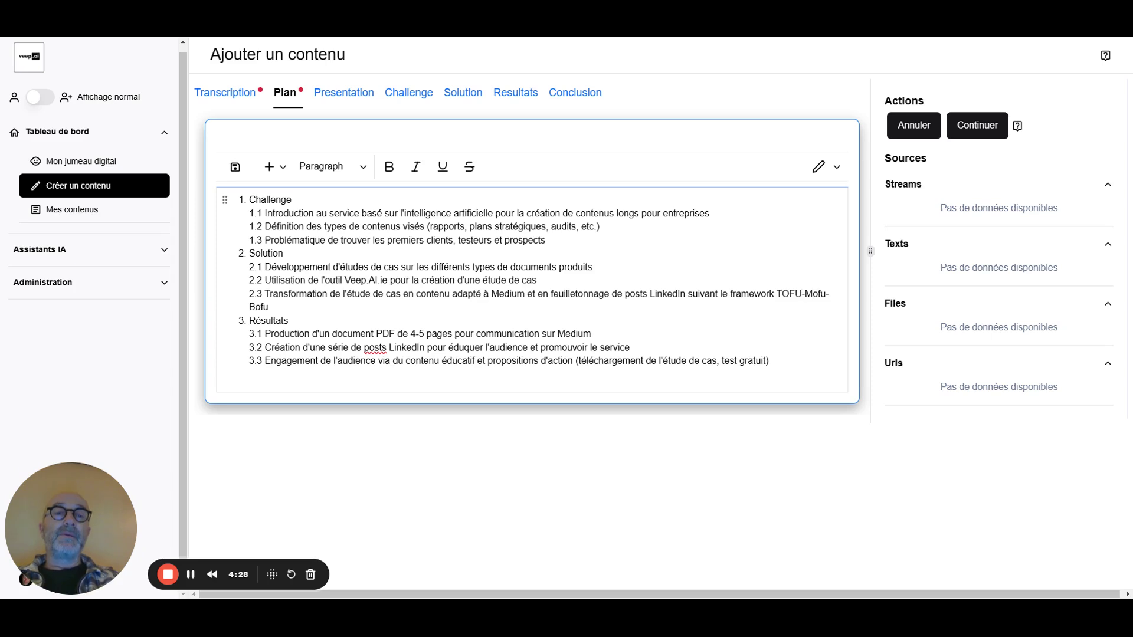
drag(813, 294, 825, 294)
text(OFU)
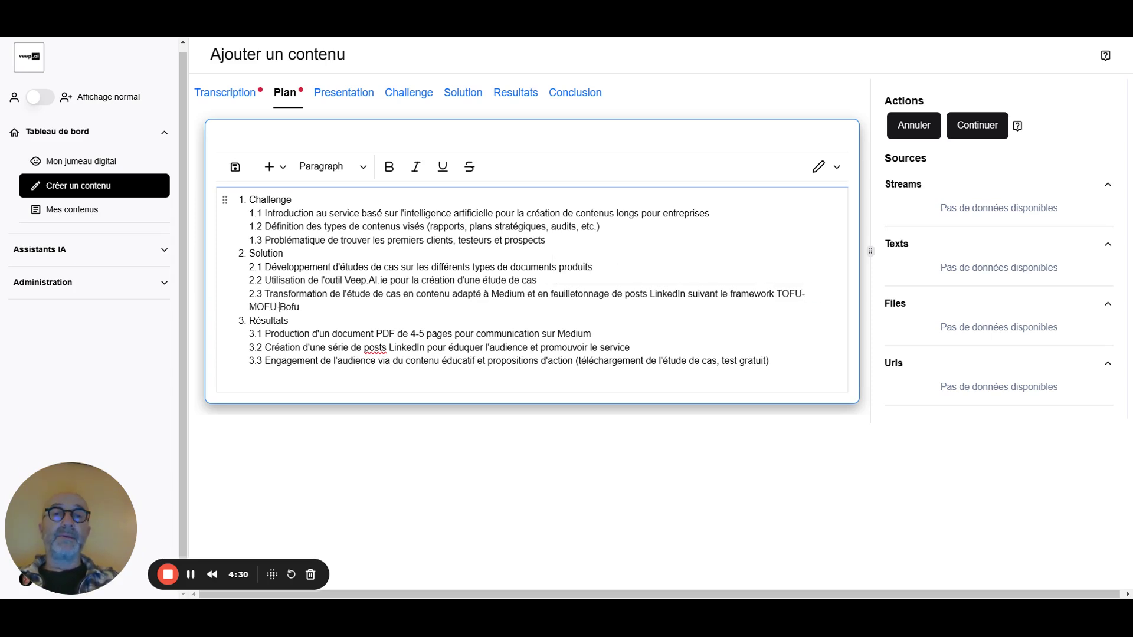
drag(285, 307, 300, 307)
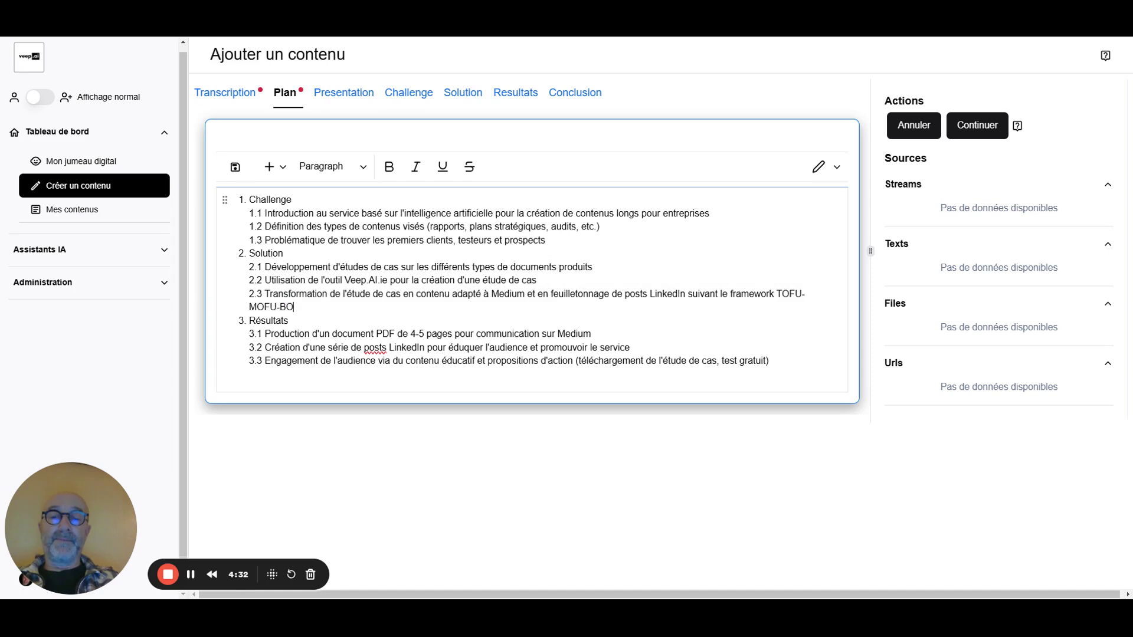
text(OFU)
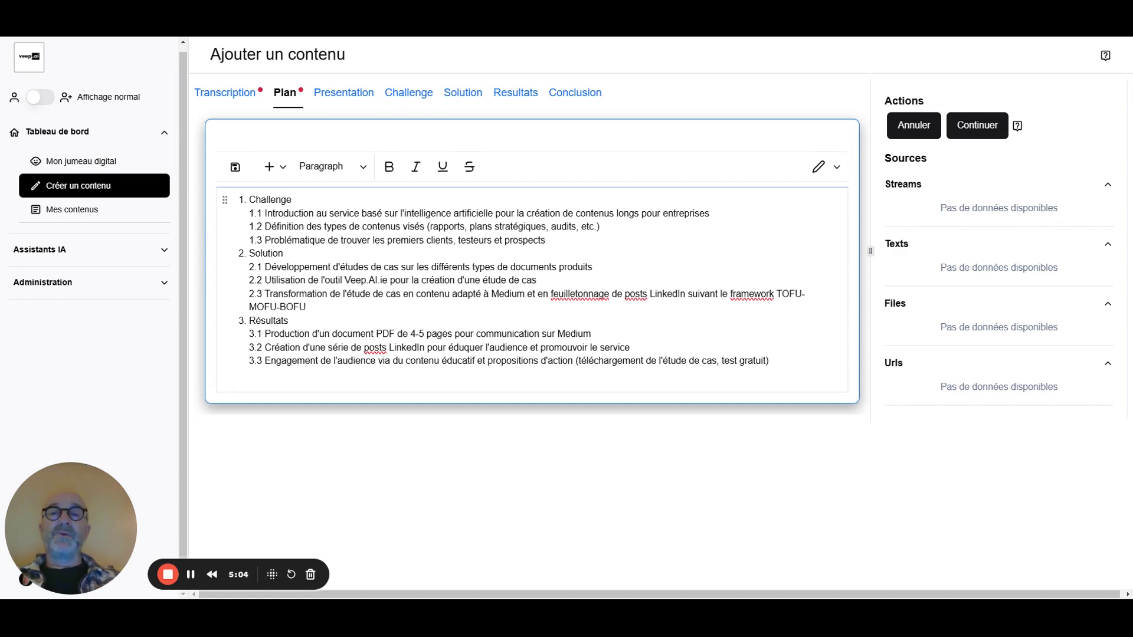
Reword the end of plan point 3.2 to "pour présenter le service et éduquer l'audience", removing "et promouvoir le service"
drag(528, 347, 539, 348)
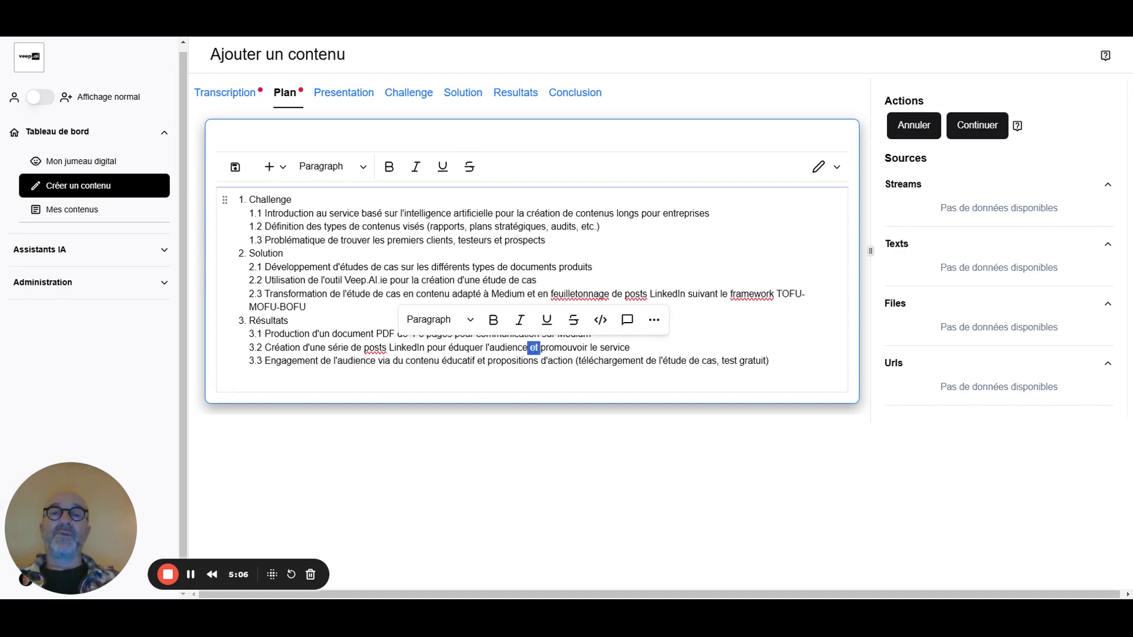
key(ctrl+shift+Right)
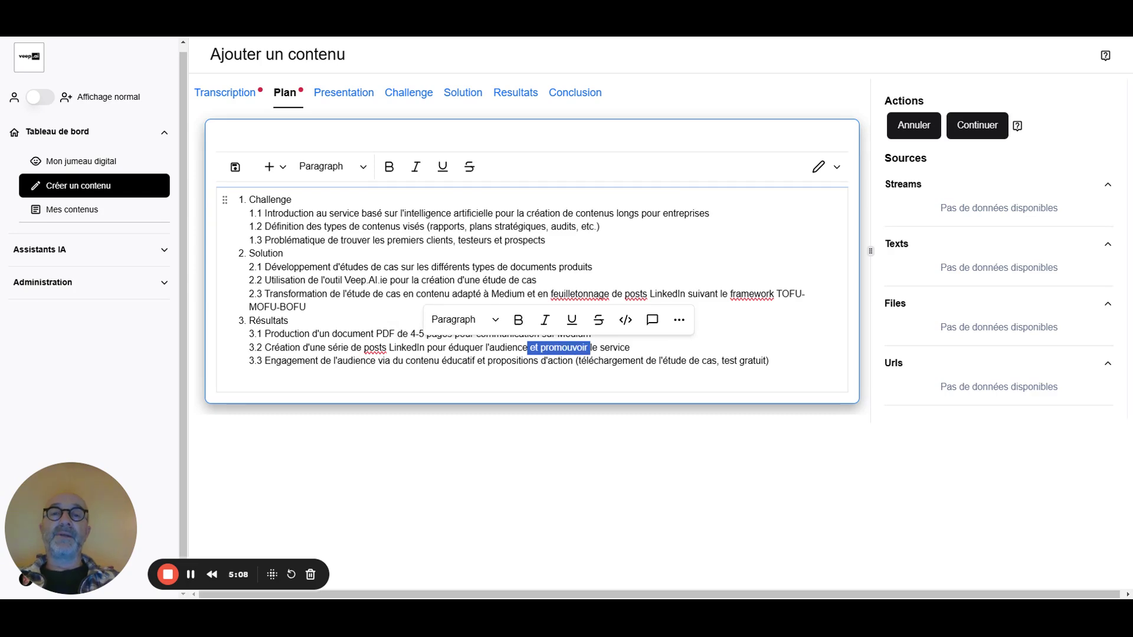
key(Delete)
key(shift+End)
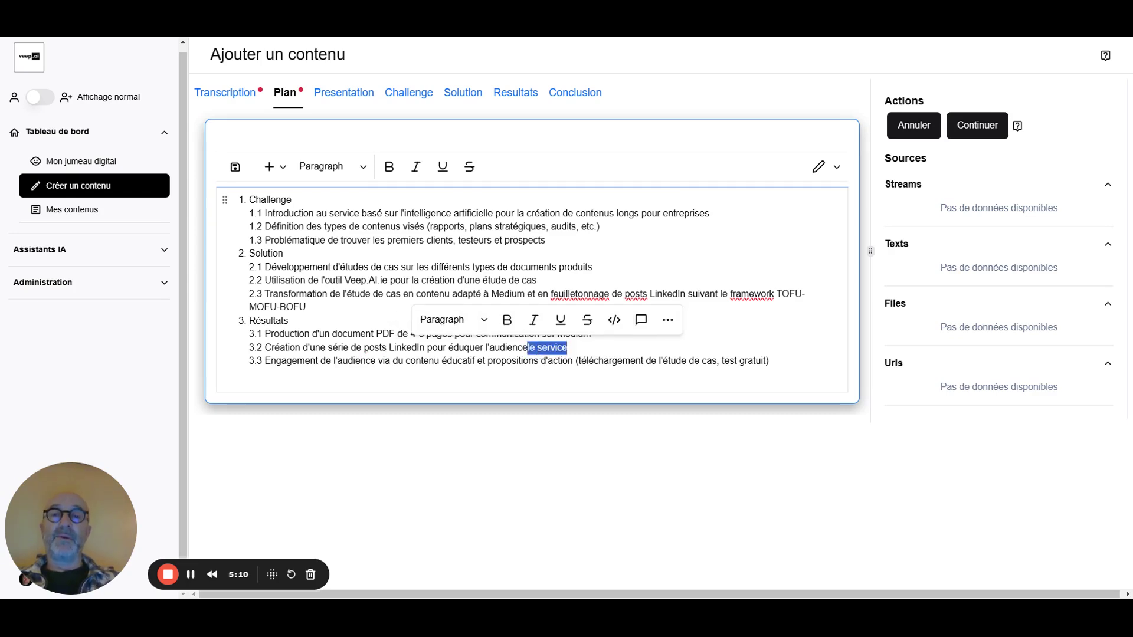
key(Delete)
click(447, 347)
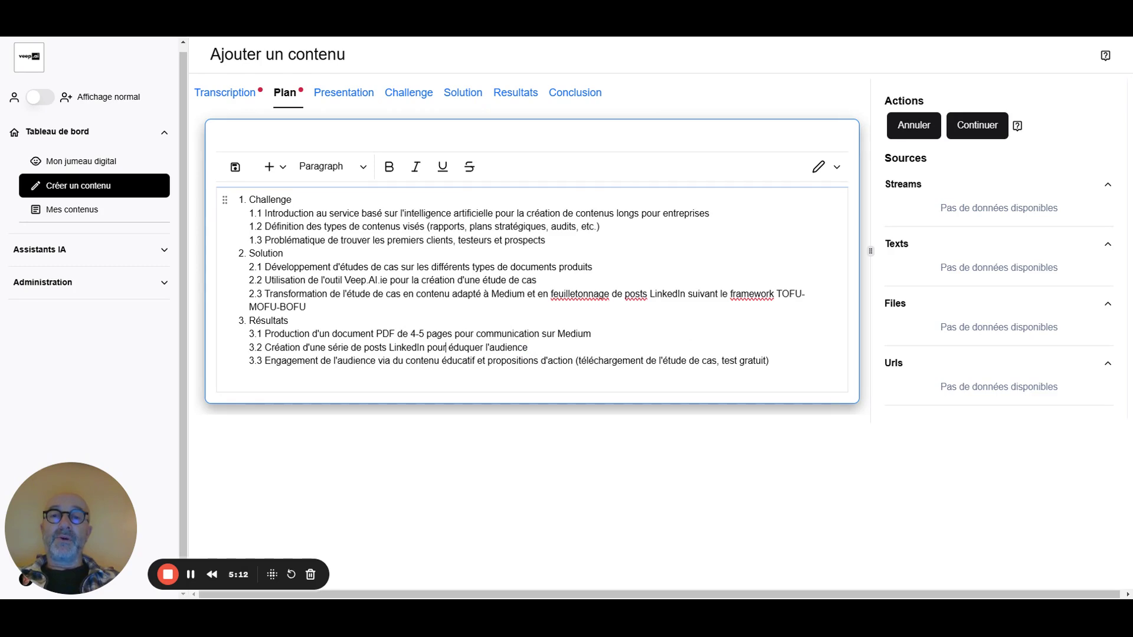
text(le service)
key(ctrl+Left)
key(ctrl+Left)
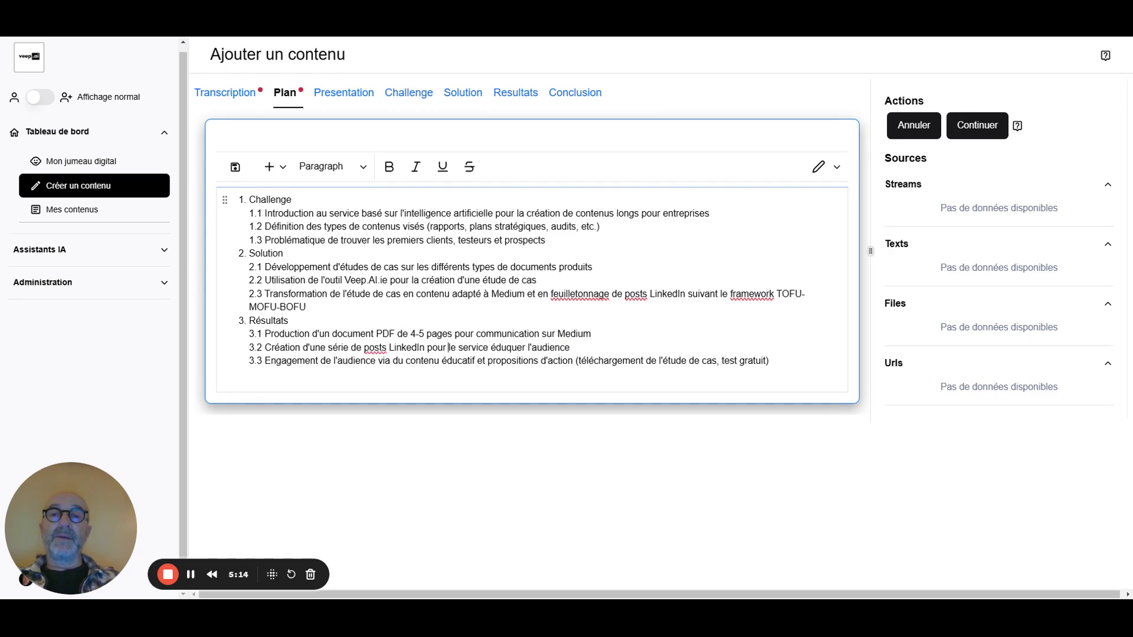
text(pr)
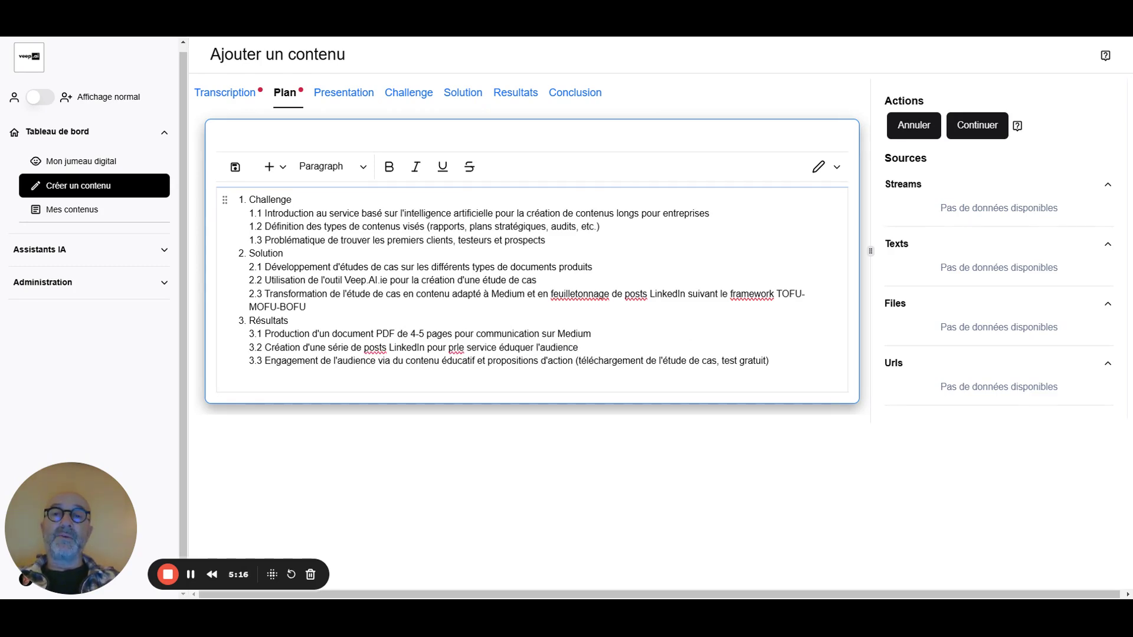
text(ésenter l)
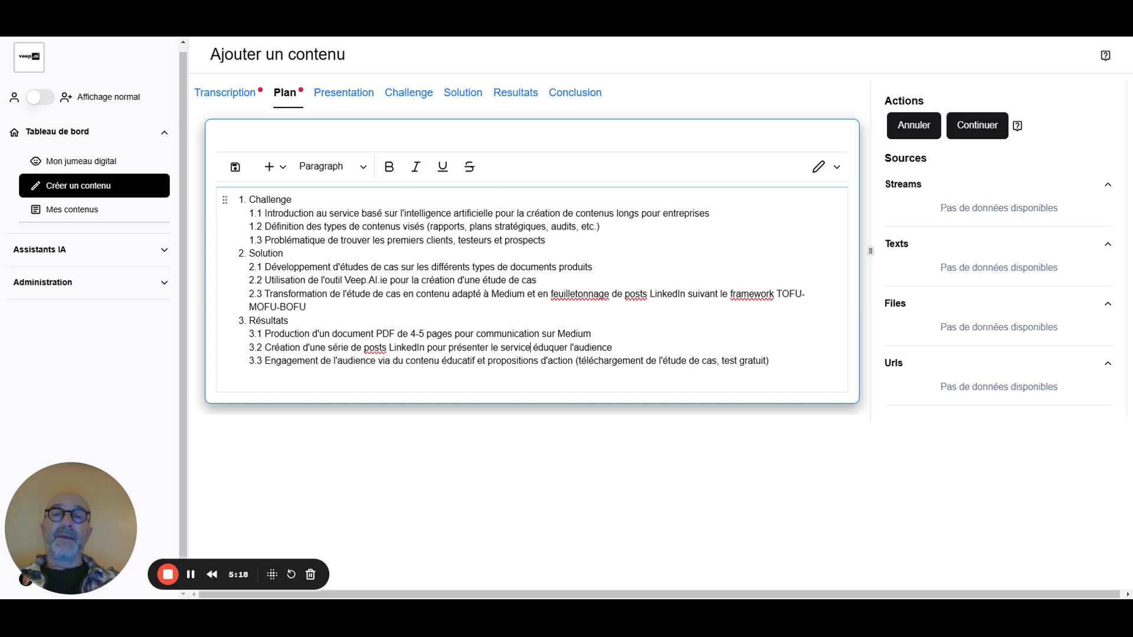
text(e service et)
Reword plan point 3.3 to read "via des propositions d'action", replacing "du contenu éducatif et" with "des"
click(540, 360)
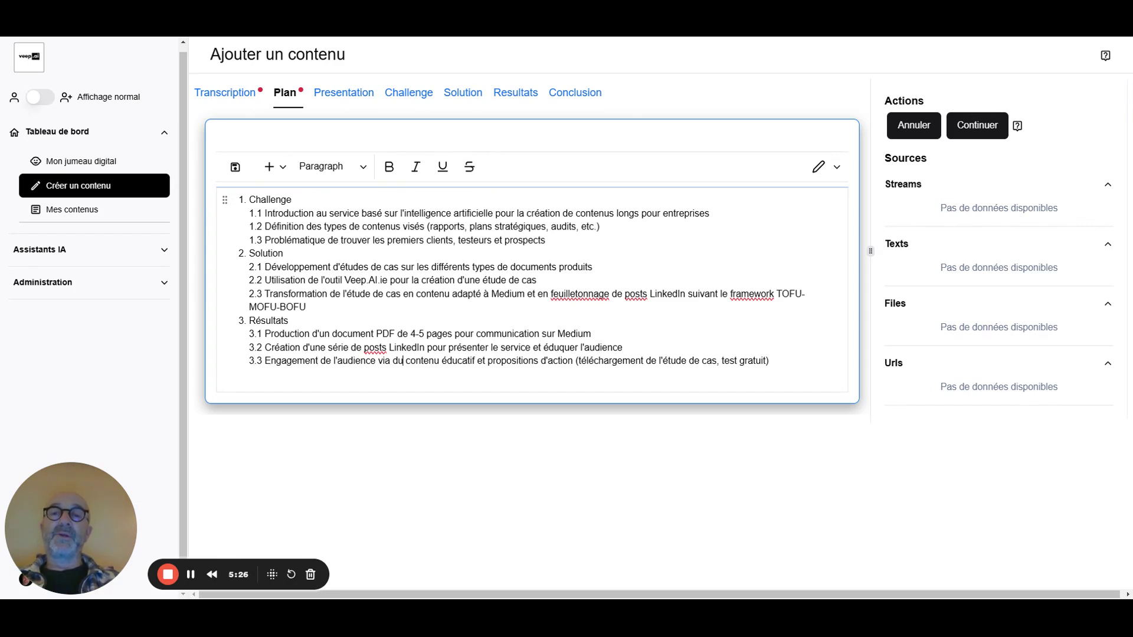
drag(393, 360, 575, 361)
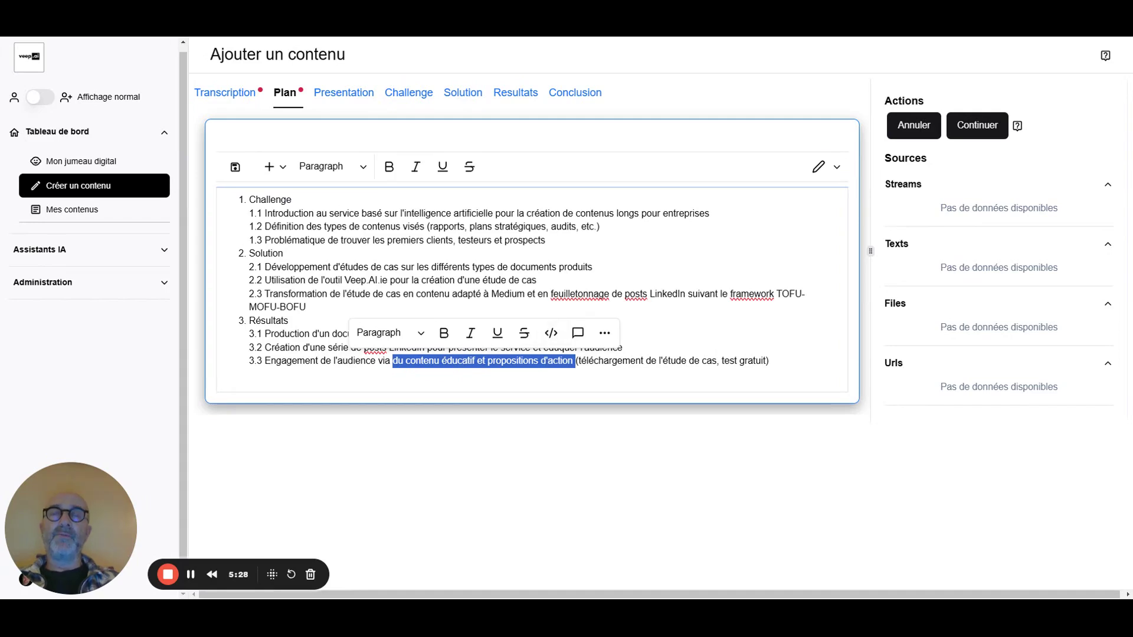
key(ctrl+shift+Left)
key(ctrl+shift+Left)
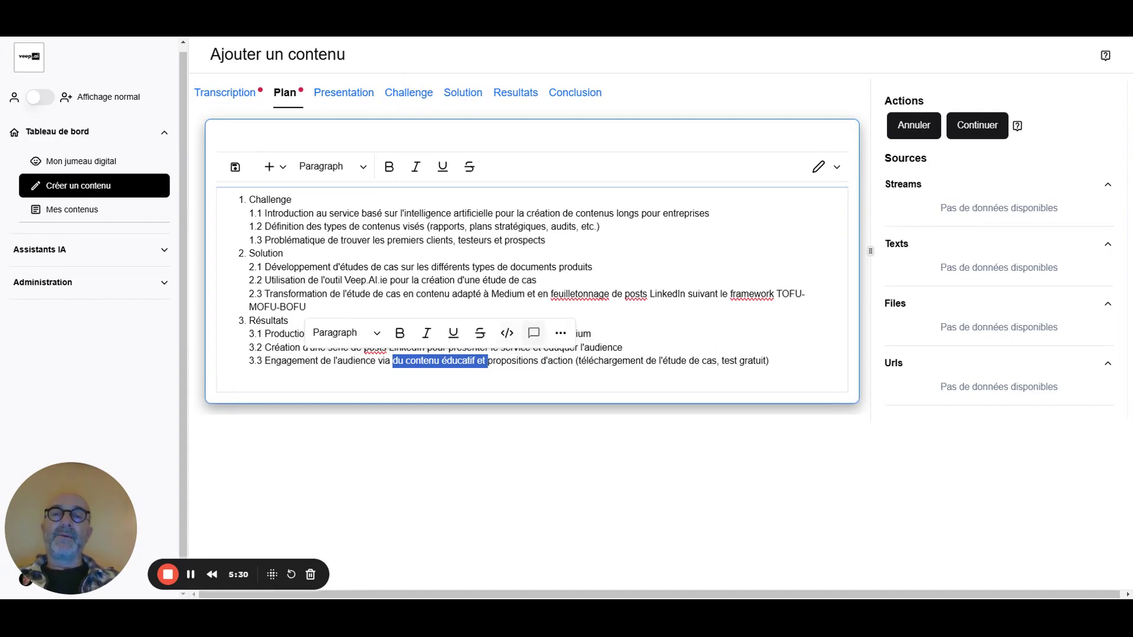
text(des)
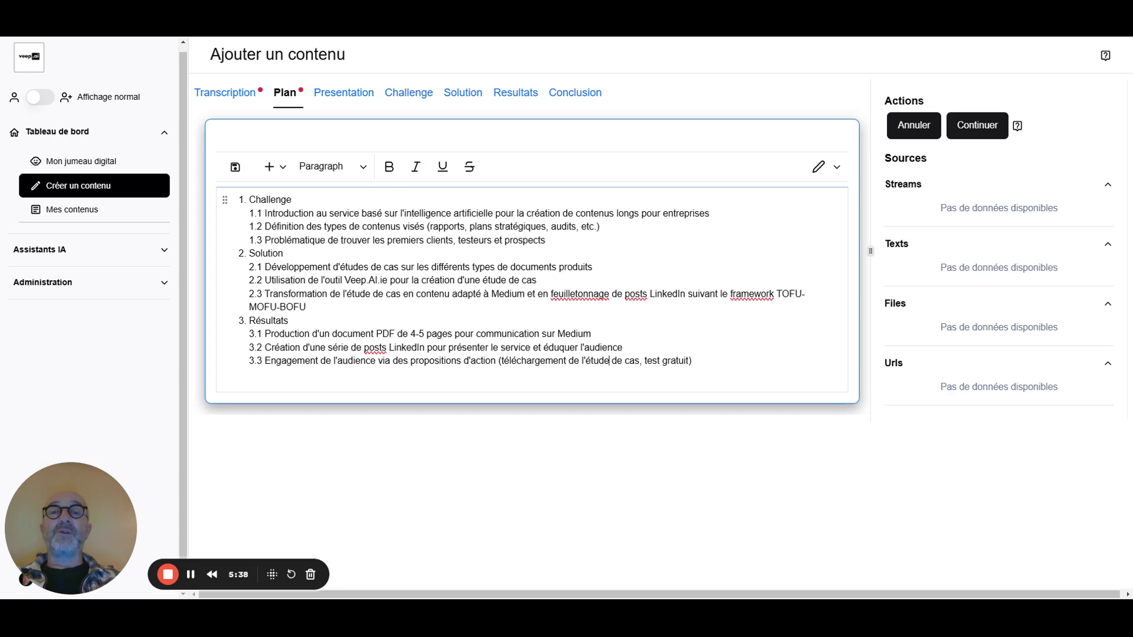
Move "téléchargement de l'étude de cas" from the parentheses in plan point 3.3 to its own parentheses at the end of point 3.2
click(540, 360)
double_click(539, 361)
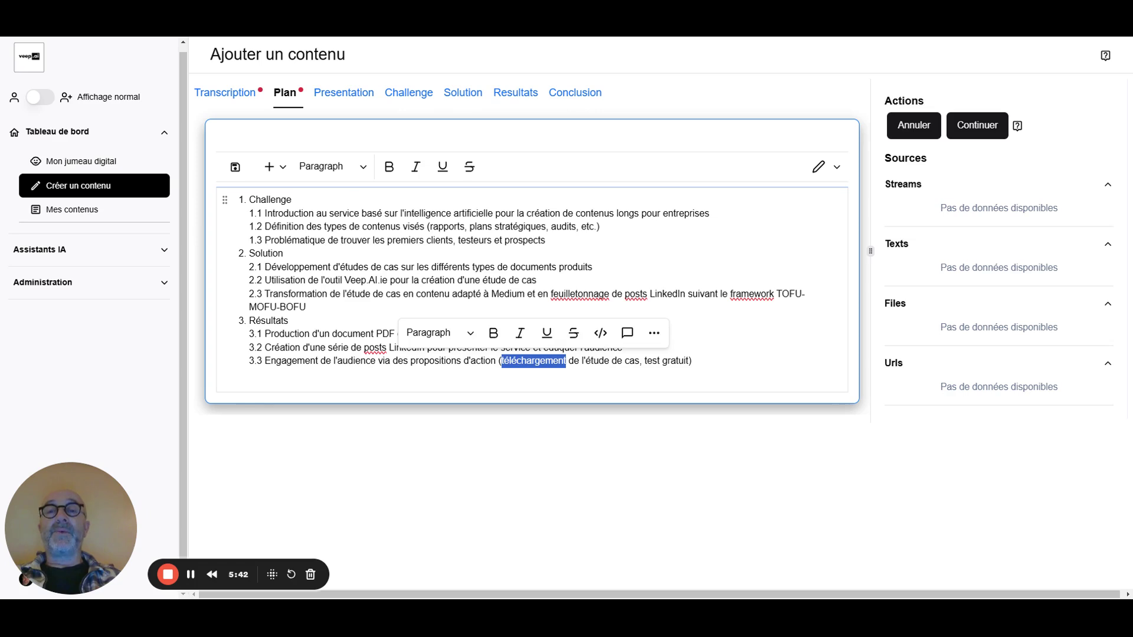
click(531, 361)
drag(501, 361, 641, 361)
key(ctrl+c)
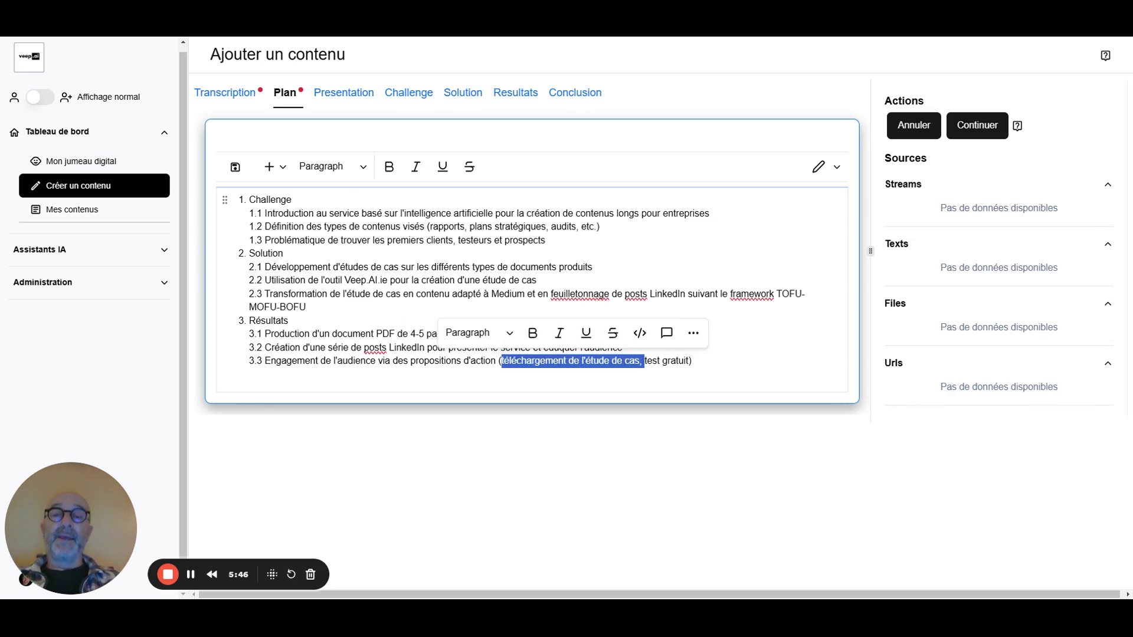
key(BackSpace)
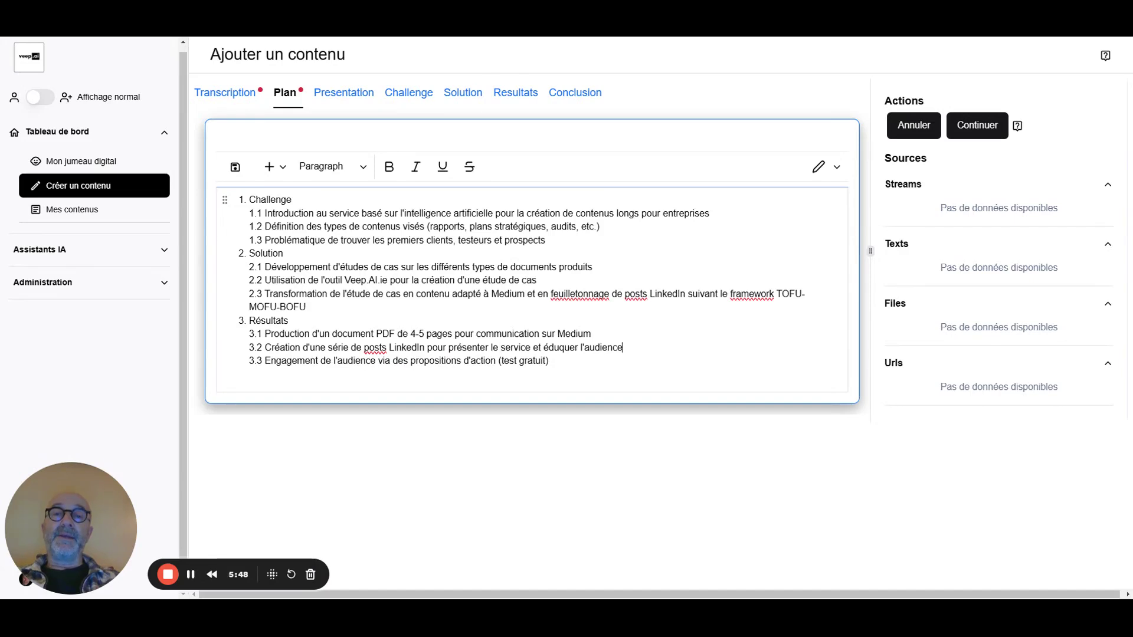
text(()
key(ctrl+v)
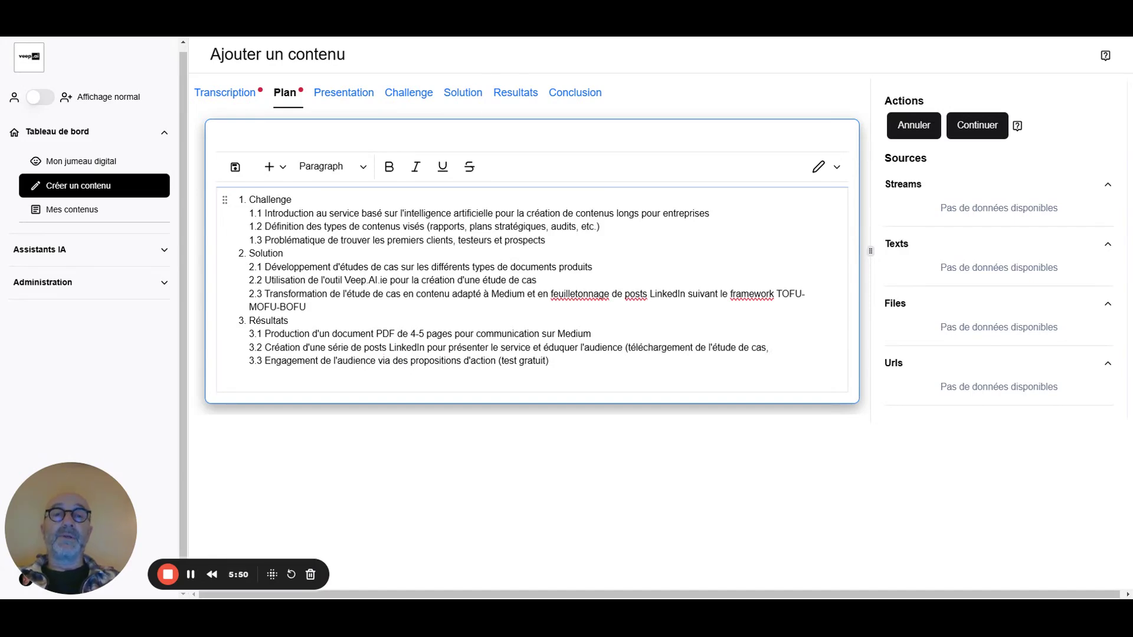
text())
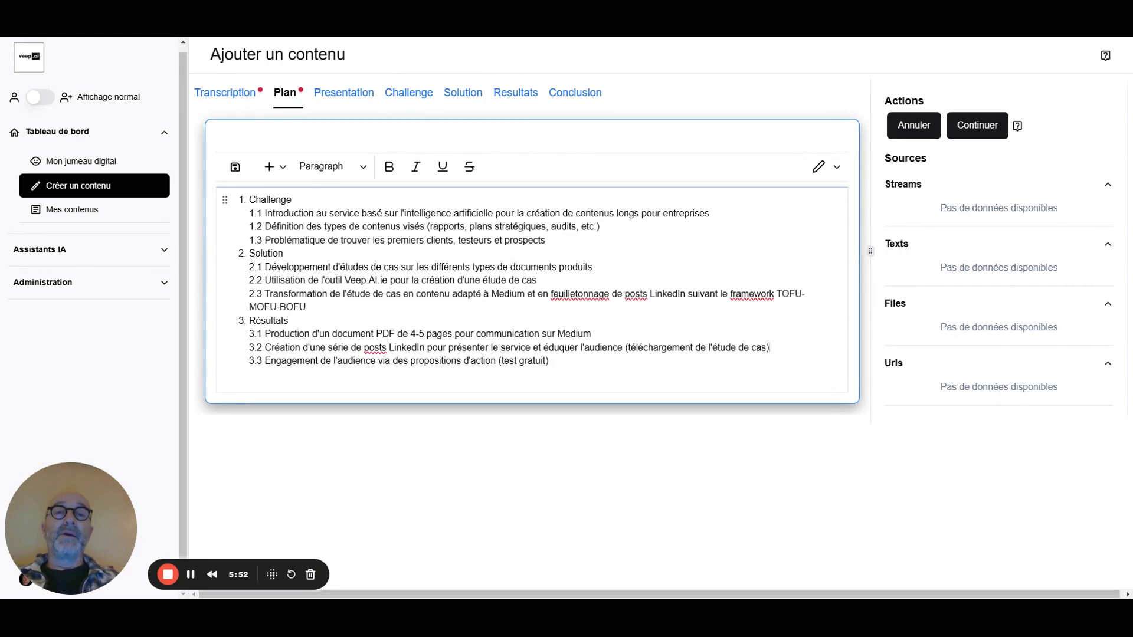
Add "- lead magnet" inside the parentheses of plan point 3.2 and ", promotion" after "test gratuit" in point 3.3
key(Left)
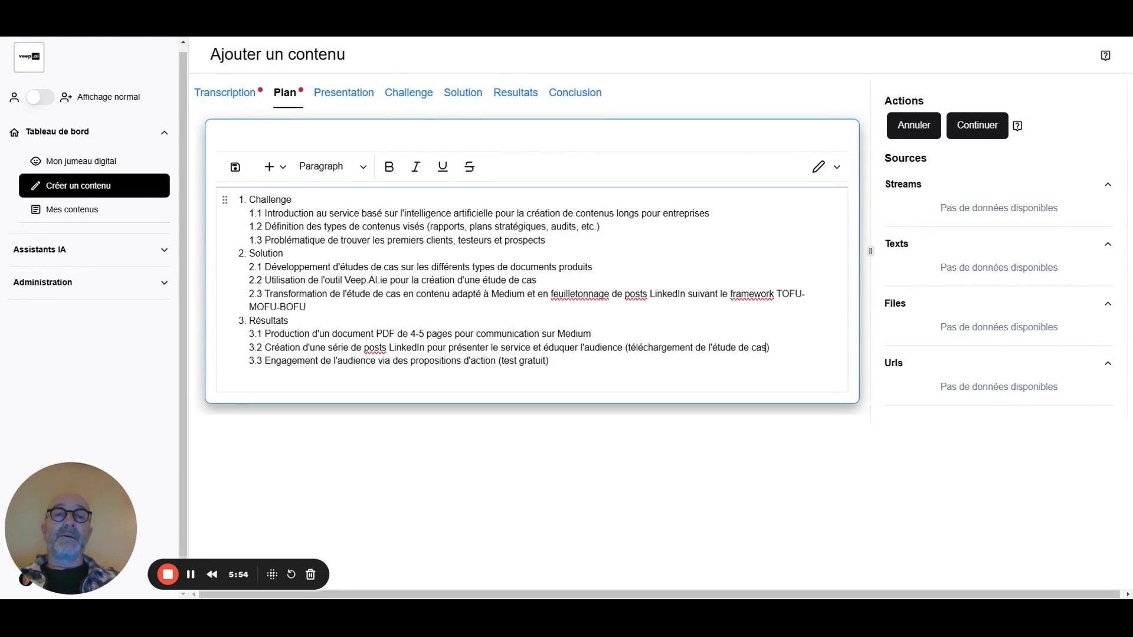
text(- lead magne)
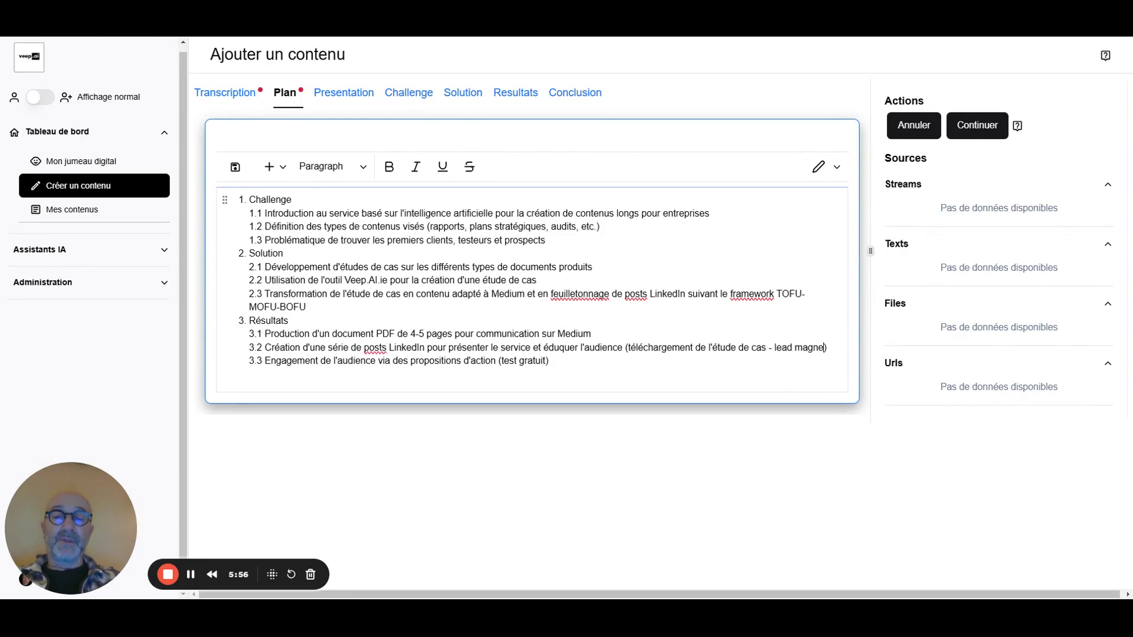
text(t)
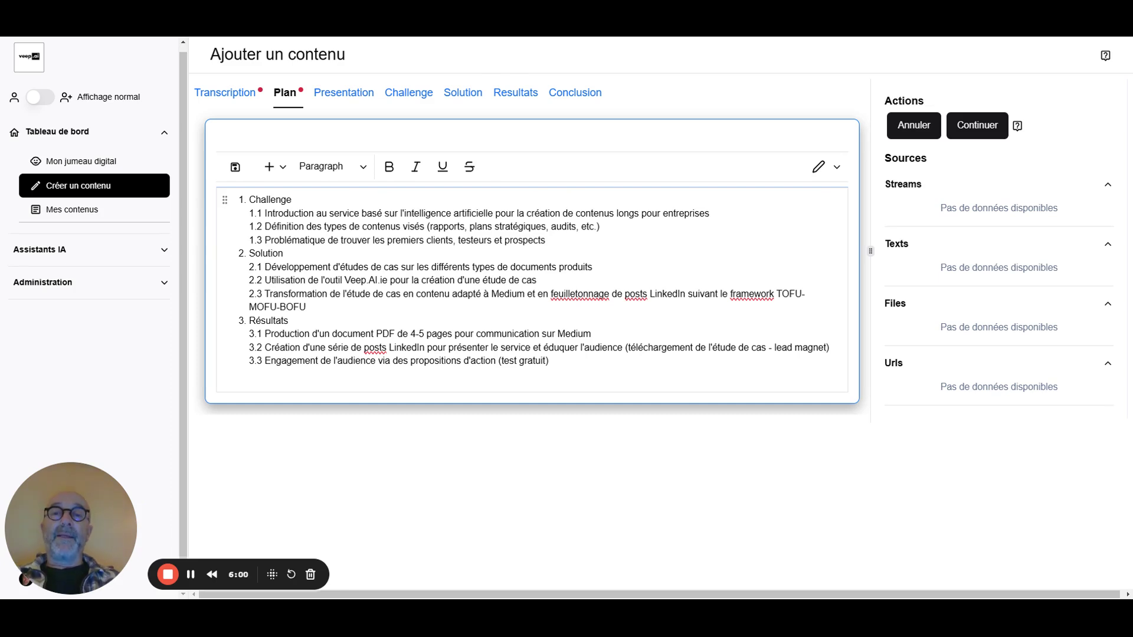
text(, )
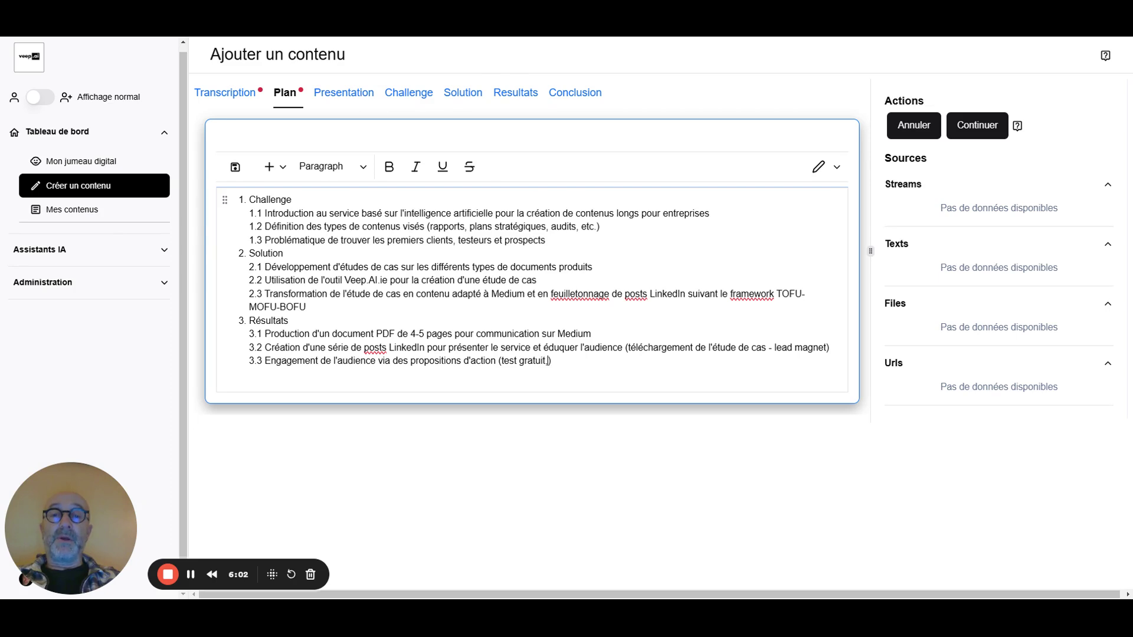
text(promotion)
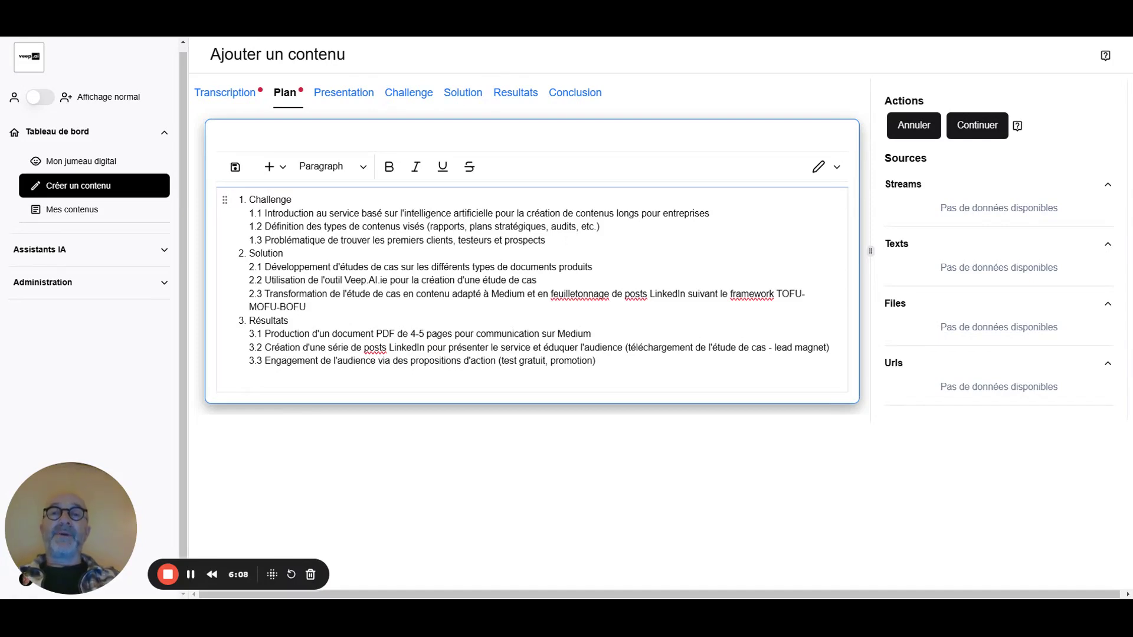
Save the corrected plan and continue the generation to the Presentation phase
click(239, 171)
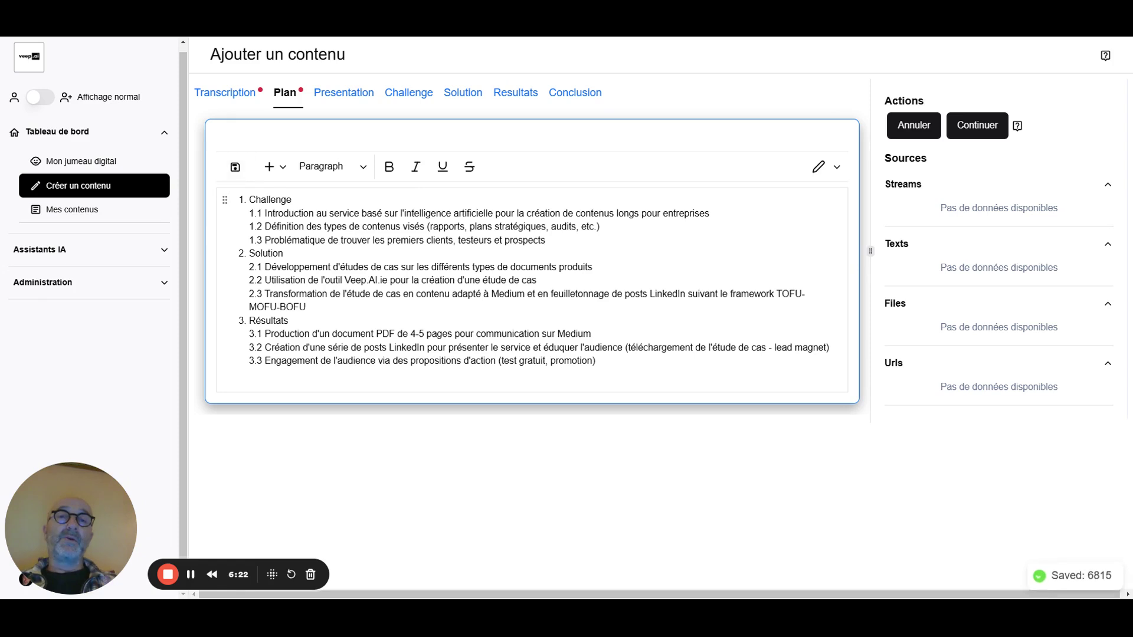
click(974, 129)
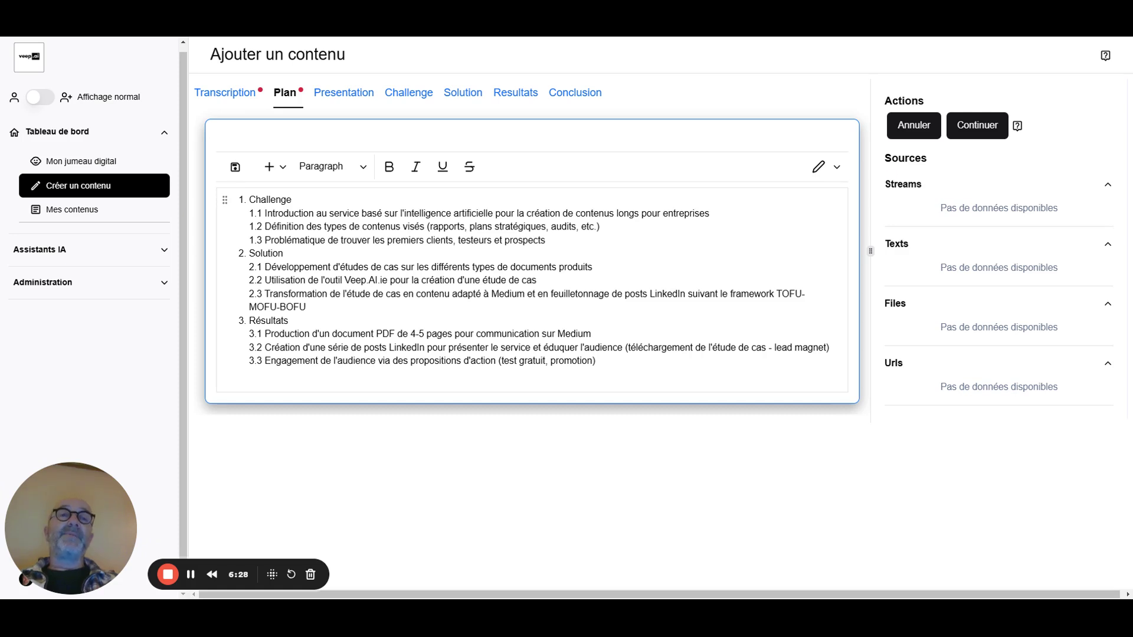
click(979, 127)
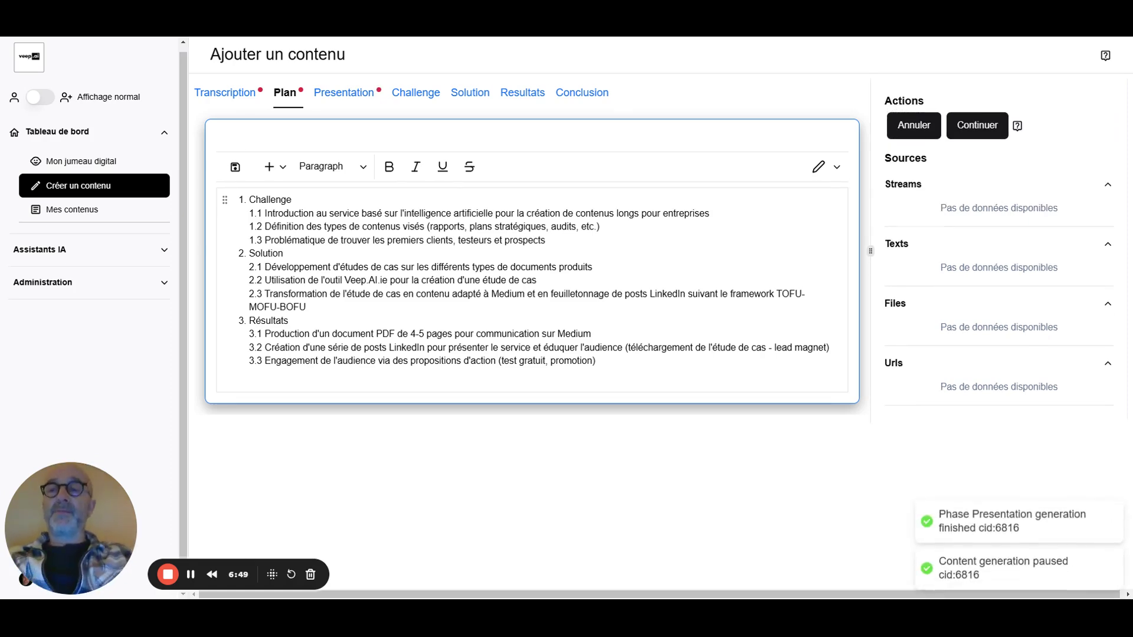
Check the generated Presentation section and continue the generation through the Challenge and Solution phases to Results
click(353, 94)
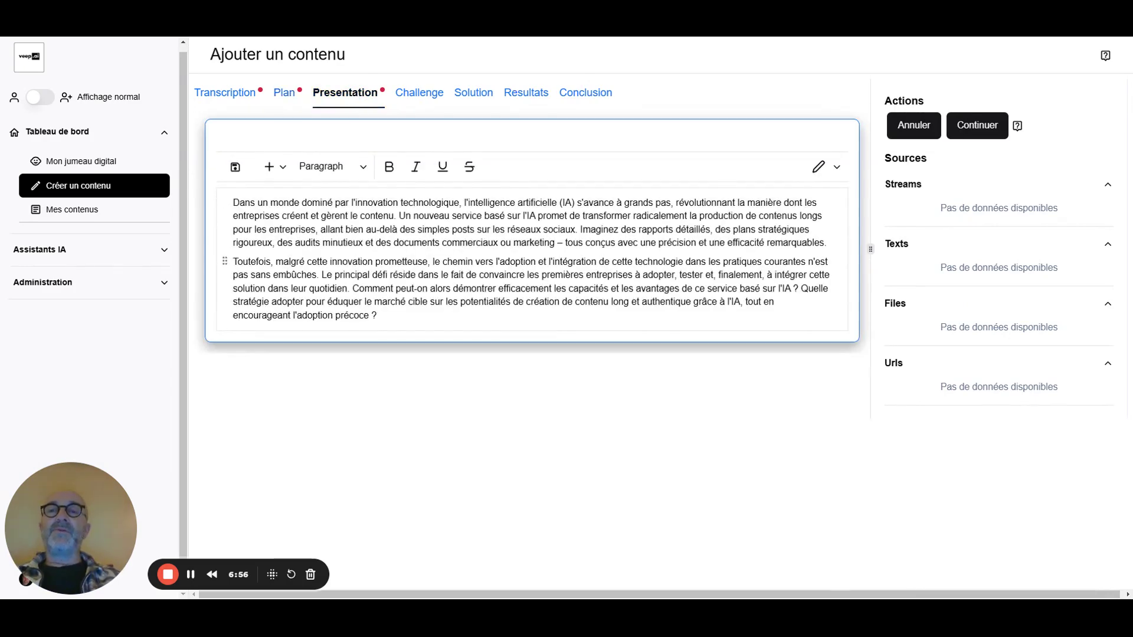
click(978, 128)
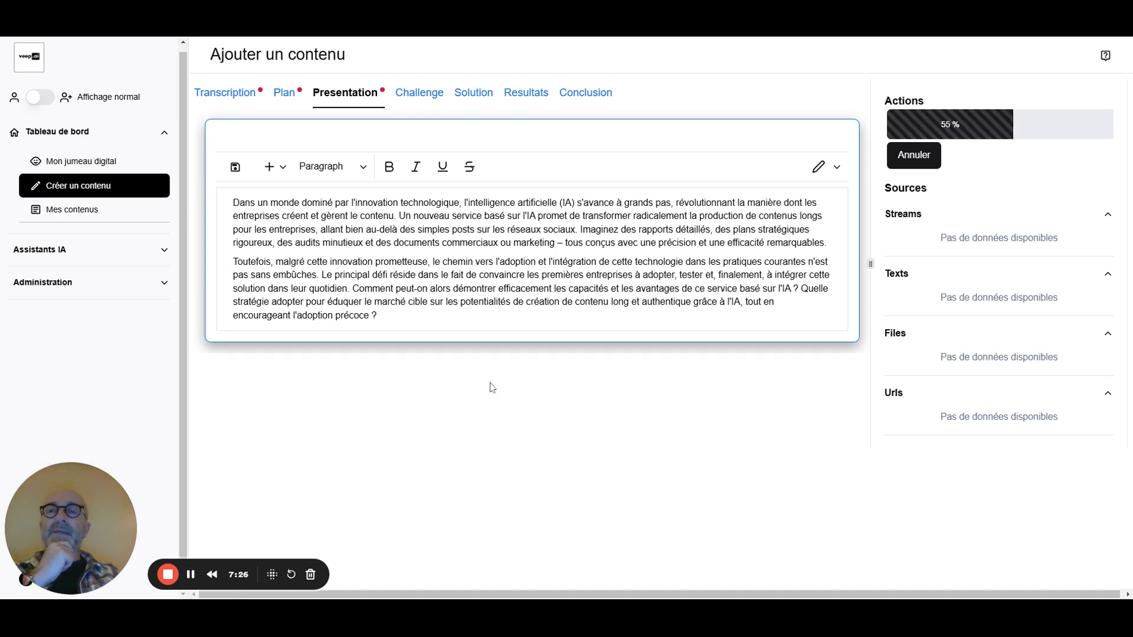
click(190, 574)
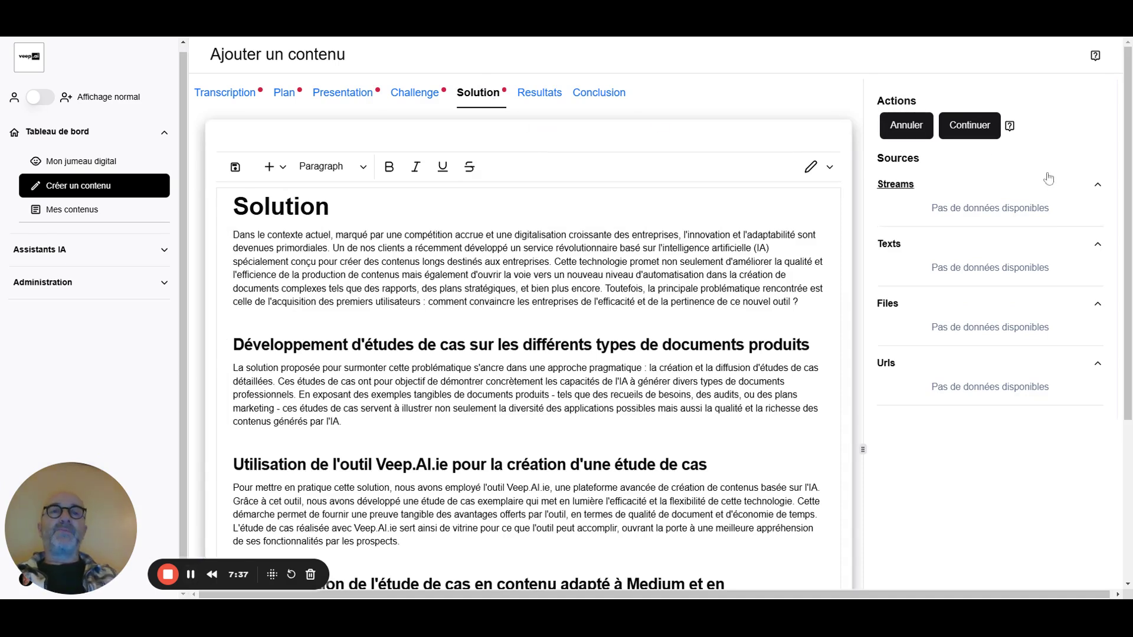
click(970, 127)
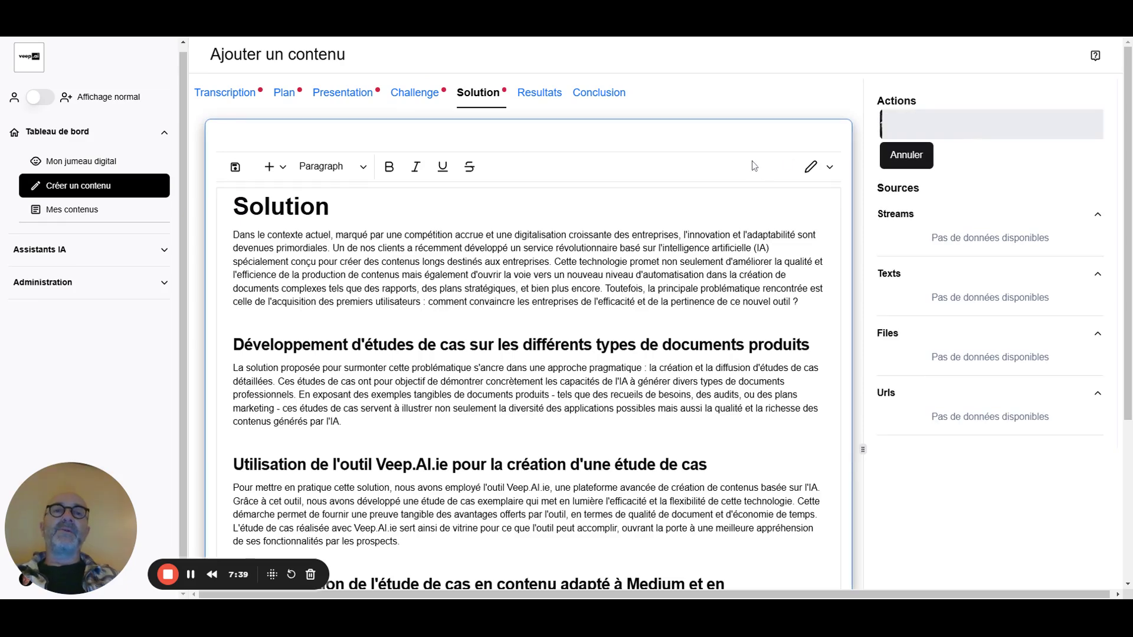
Compare the heading numbering in the Challenge section and prefix the first two Solution subheadings with "2.1" and "2.2"
click(415, 95)
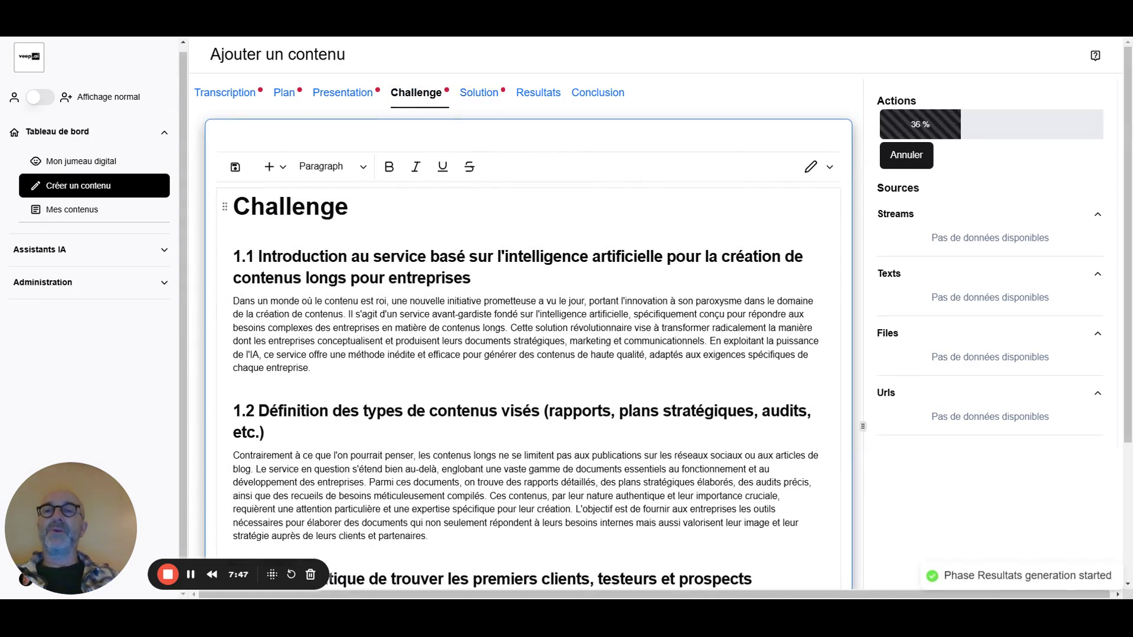
click(484, 102)
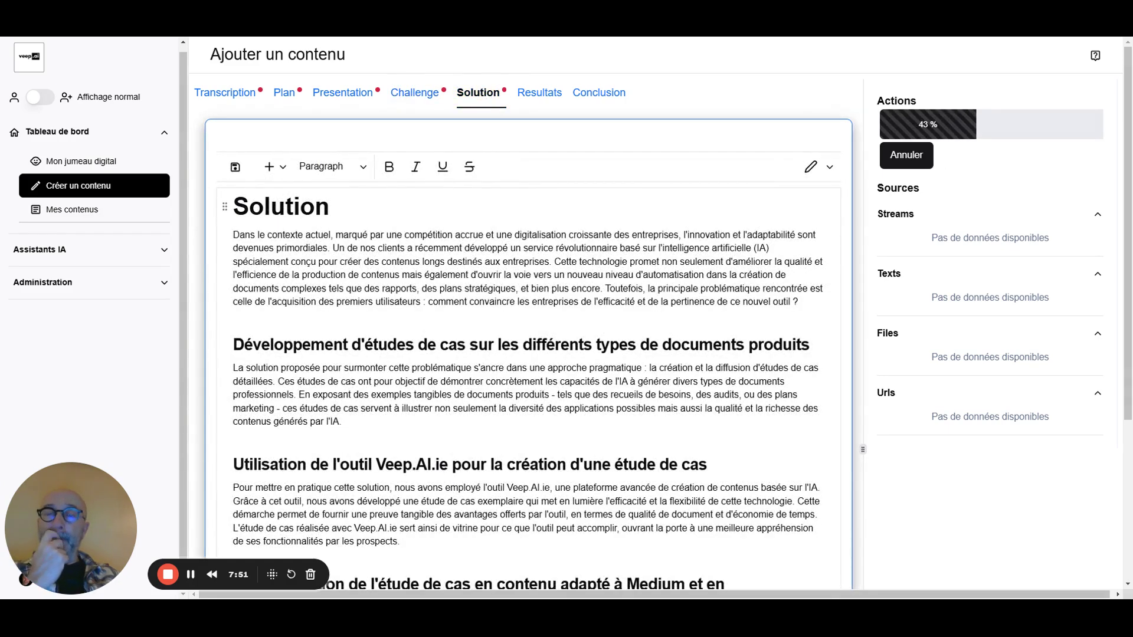
click(269, 344)
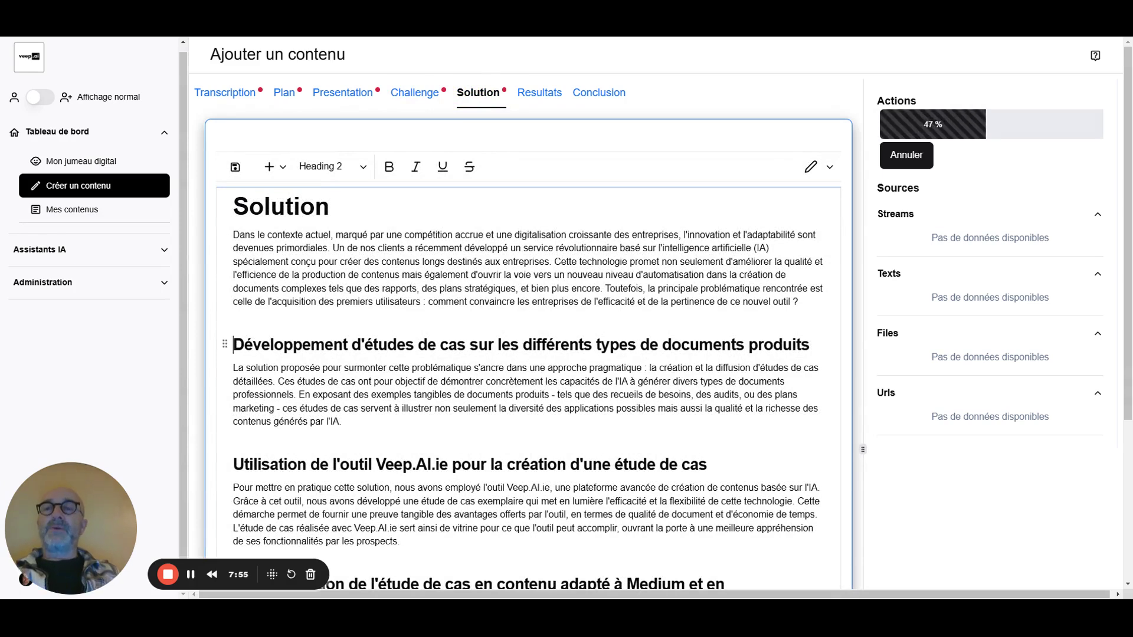
text(2.1)
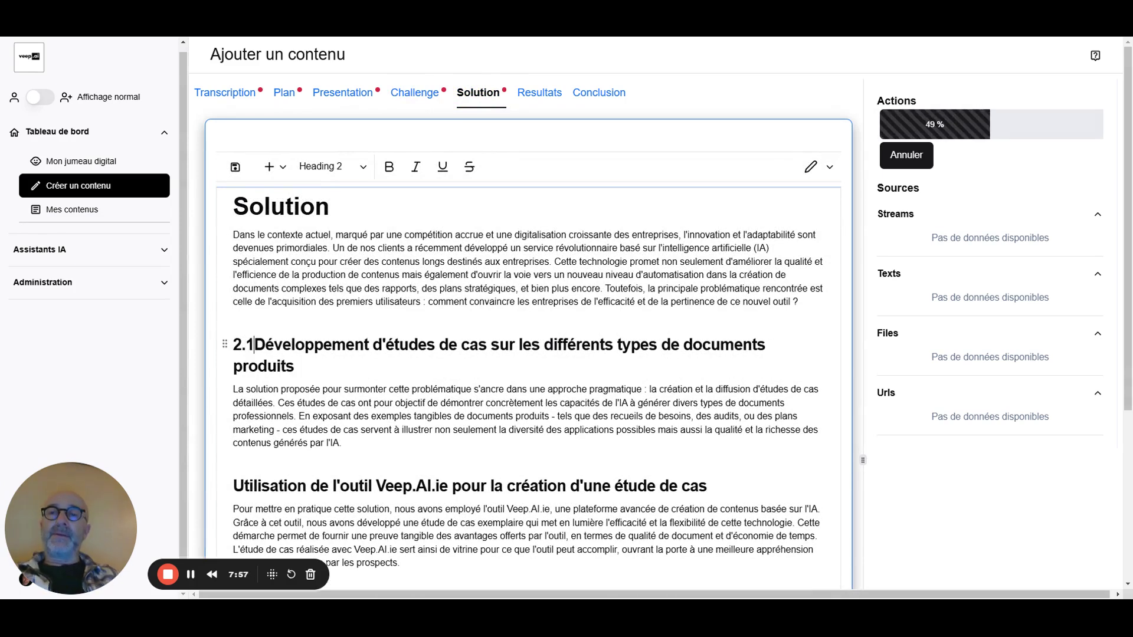
click(257, 485)
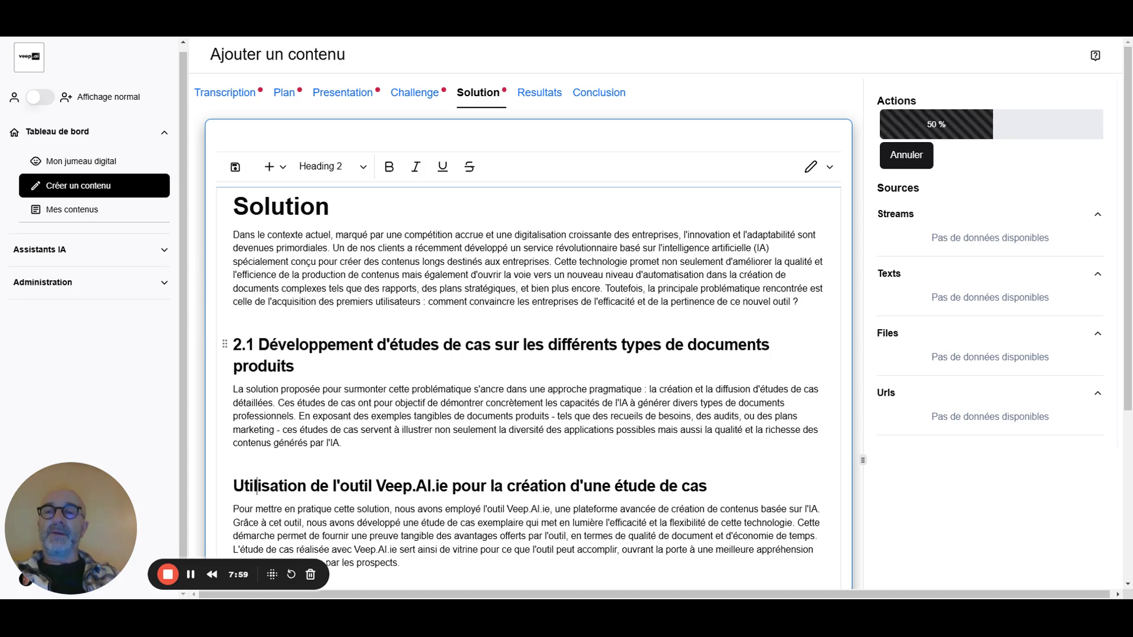
text(2.2)
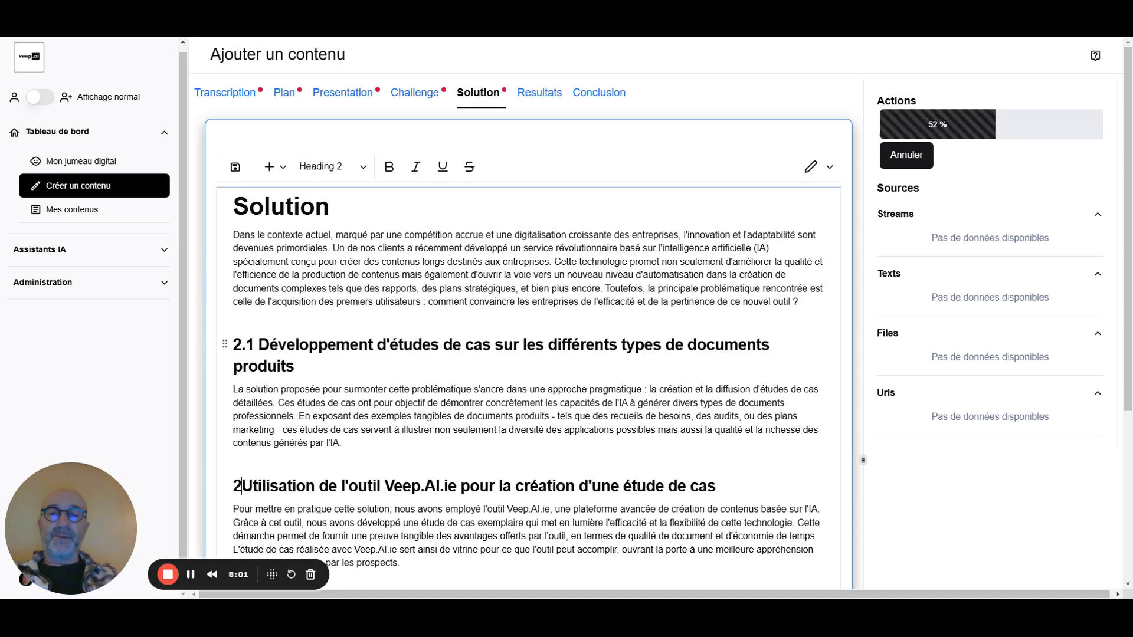
Prefix the third Solution subheading, on adapting the case study for Medium and LinkedIn, with "2.3" and save the section
click(259, 523)
scroll(529, 354, down, 1)
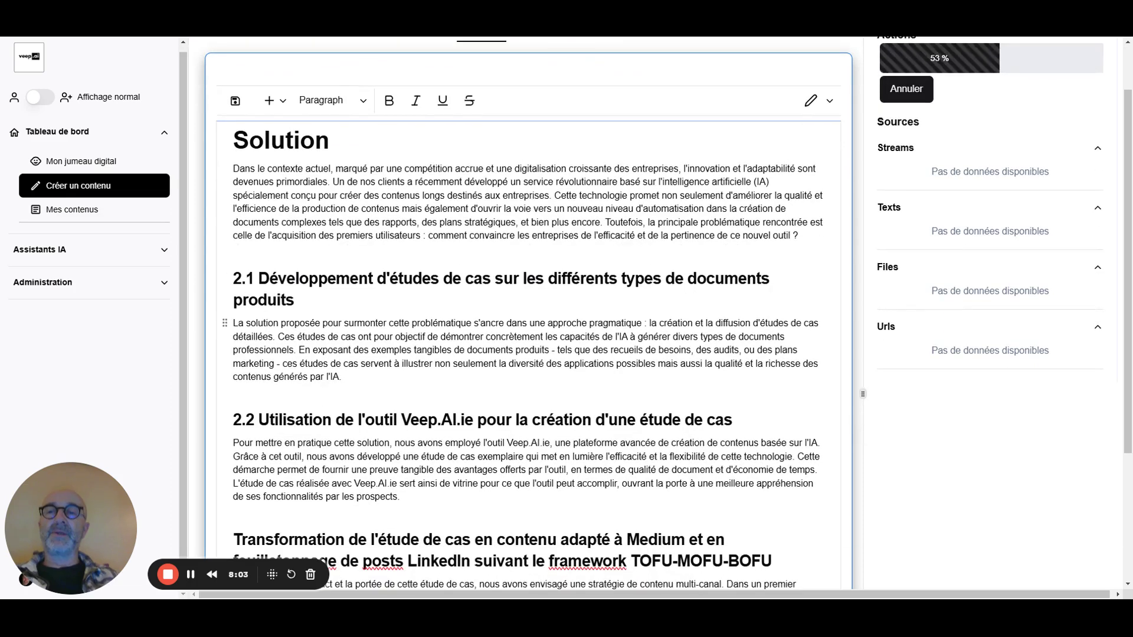
scroll(528, 354, down, 1)
scroll(236, 413, down, 1)
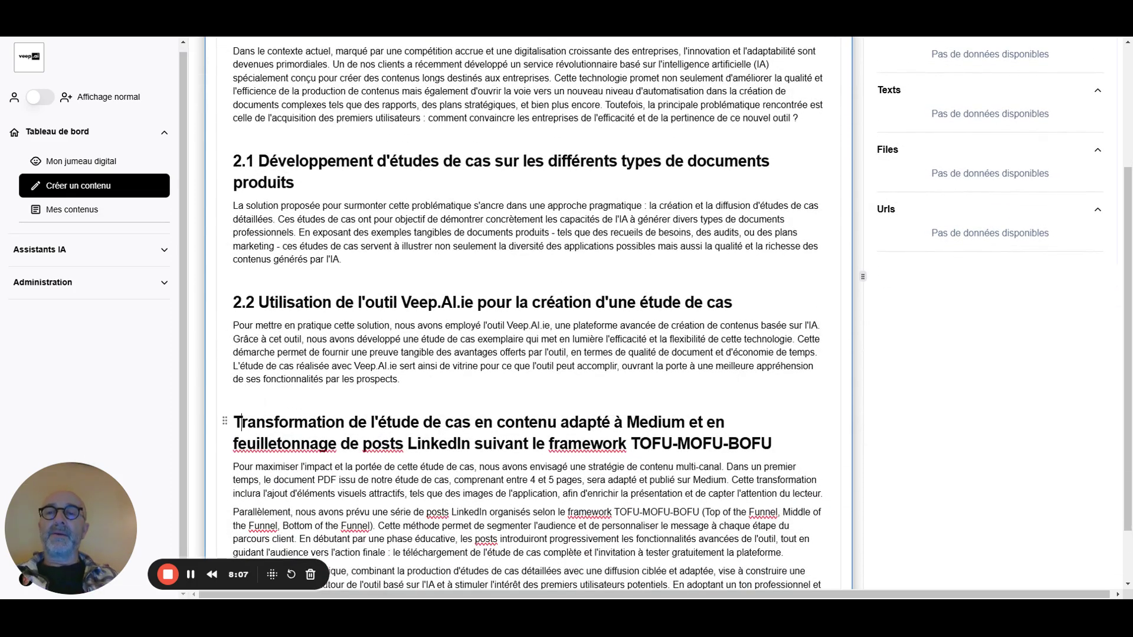
click(233, 422)
text(2.2)
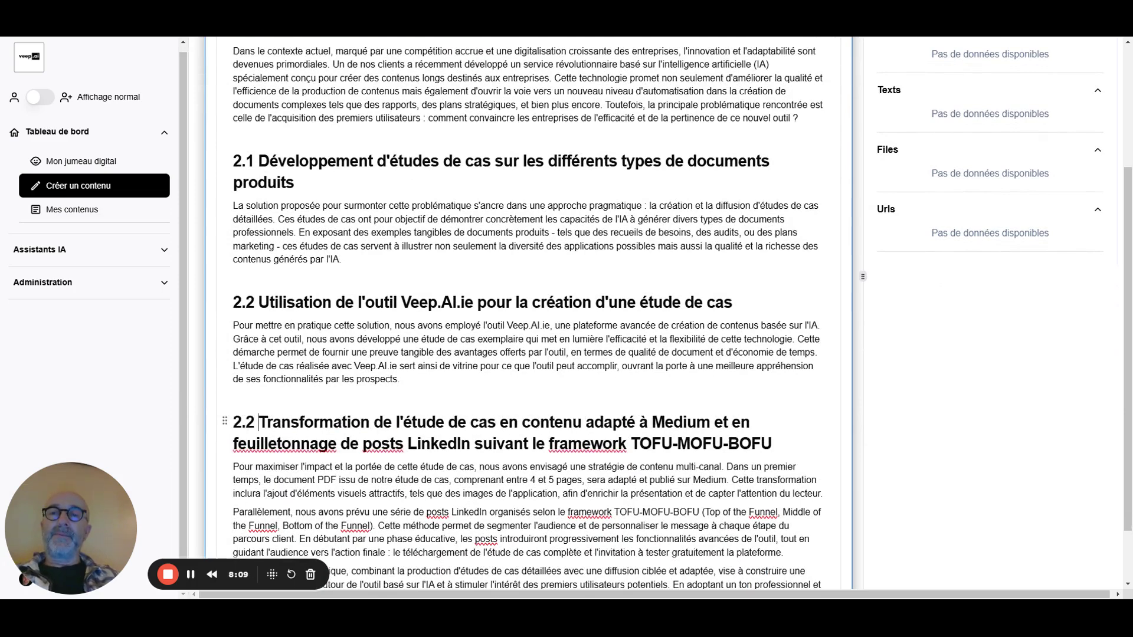
key(BackSpace)
key(BackSpace)
text(3)
scroll(528, 295, up, 3)
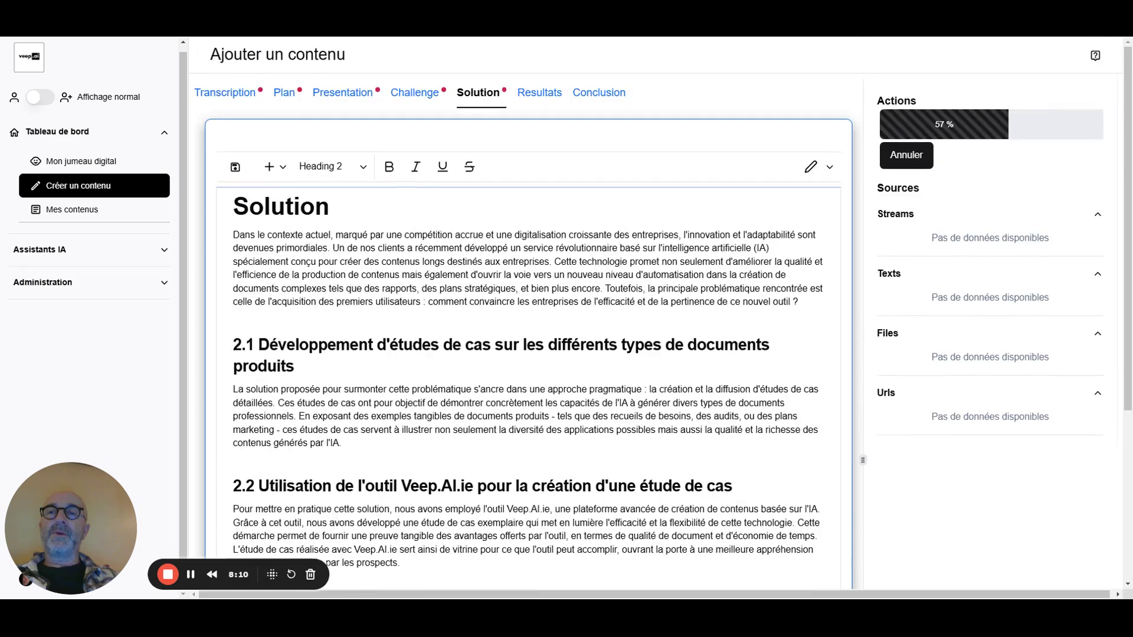
click(240, 171)
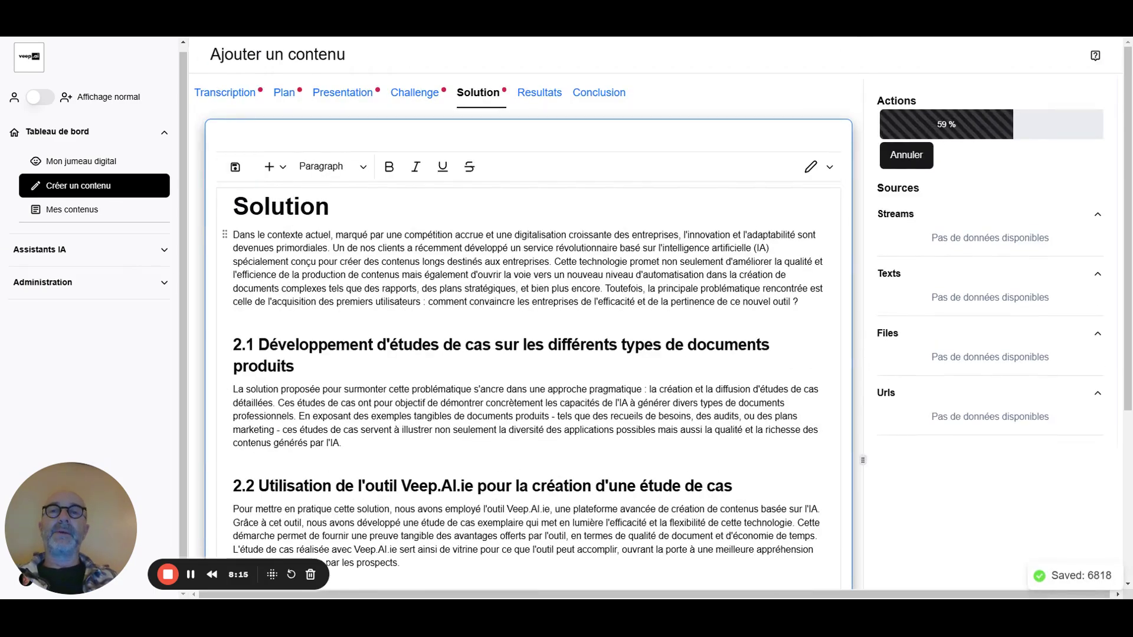
Look over the Challenge and Presentation sections and open the generated Results section
click(432, 95)
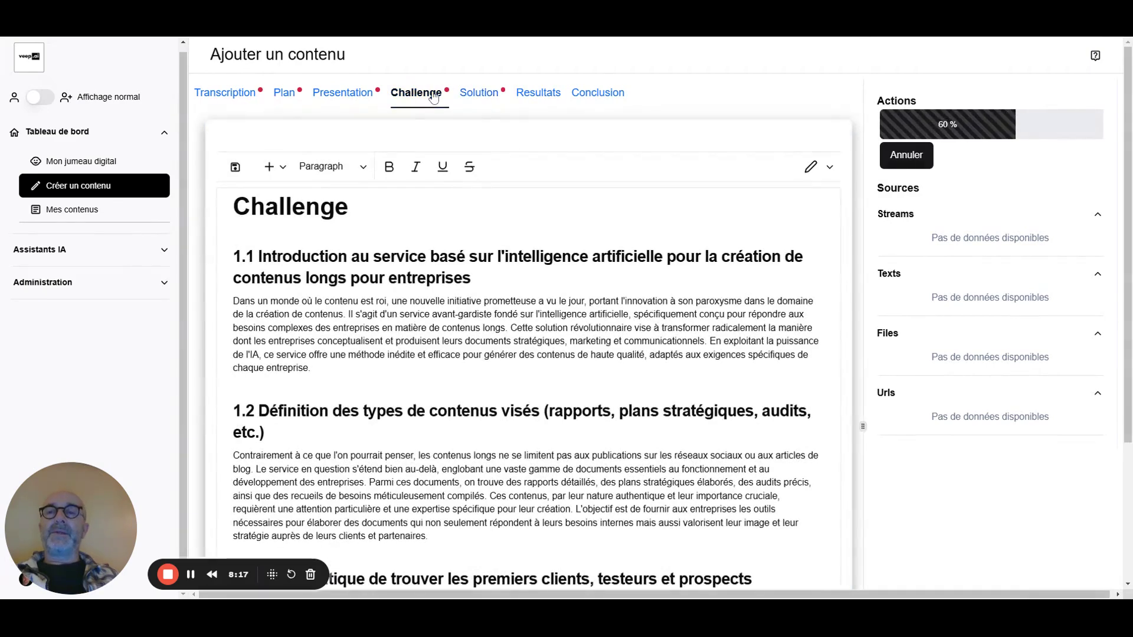
click(343, 101)
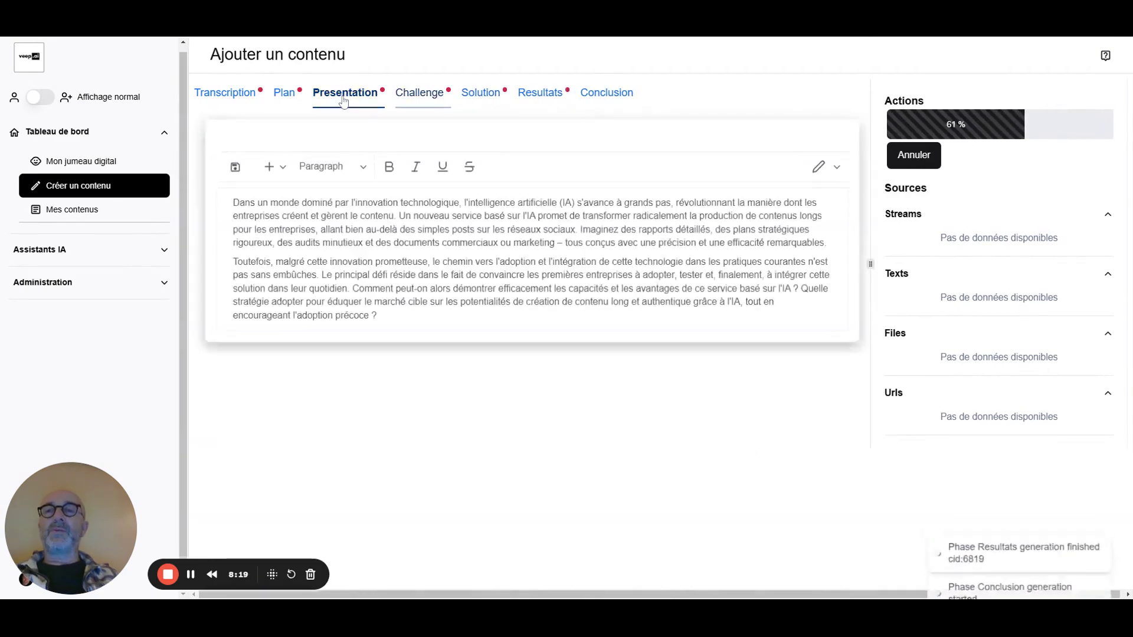
click(542, 94)
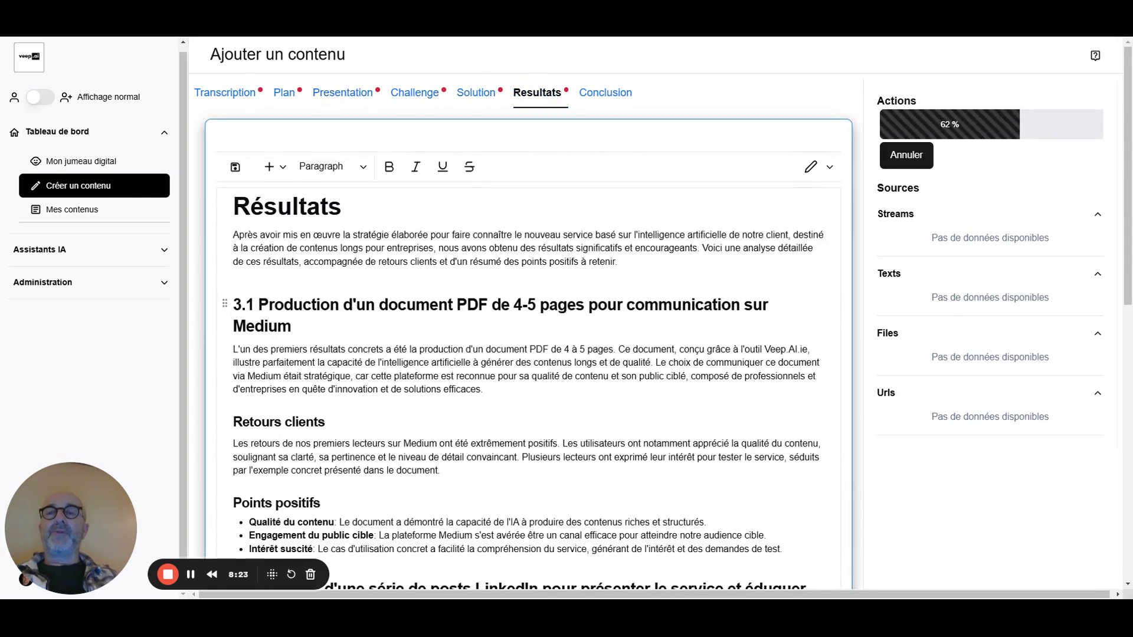
Read through the generated Results section, from subsection 3.1 to the closing paragraph that begins "En conclusion"
scroll(863, 386, down, 5)
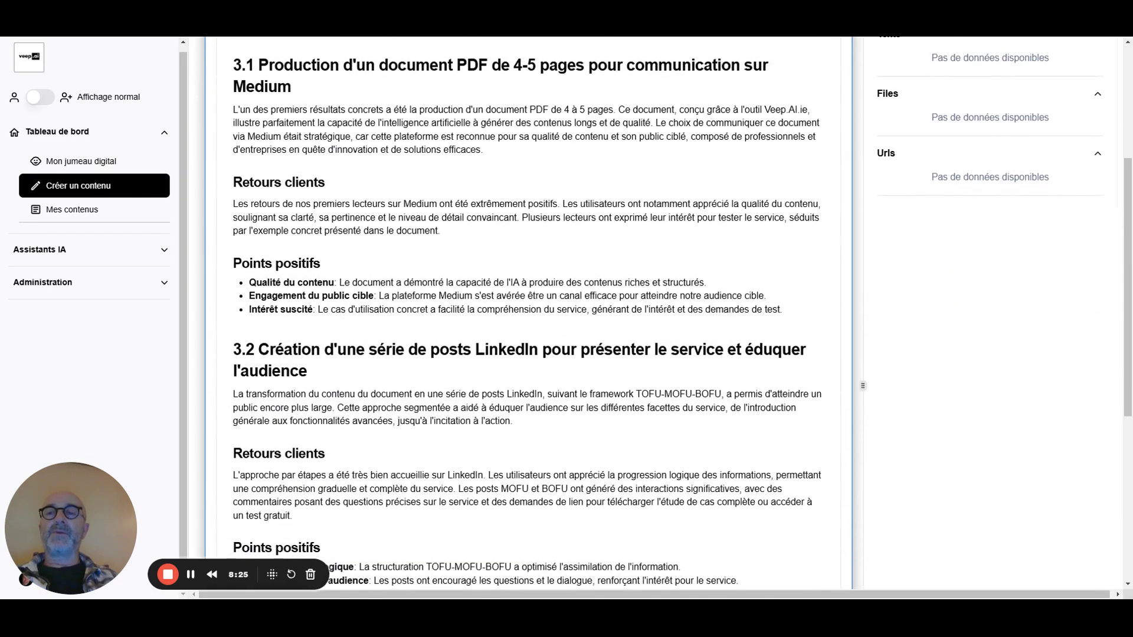
scroll(531, 313, down, 3)
scroll(531, 313, down, 3)
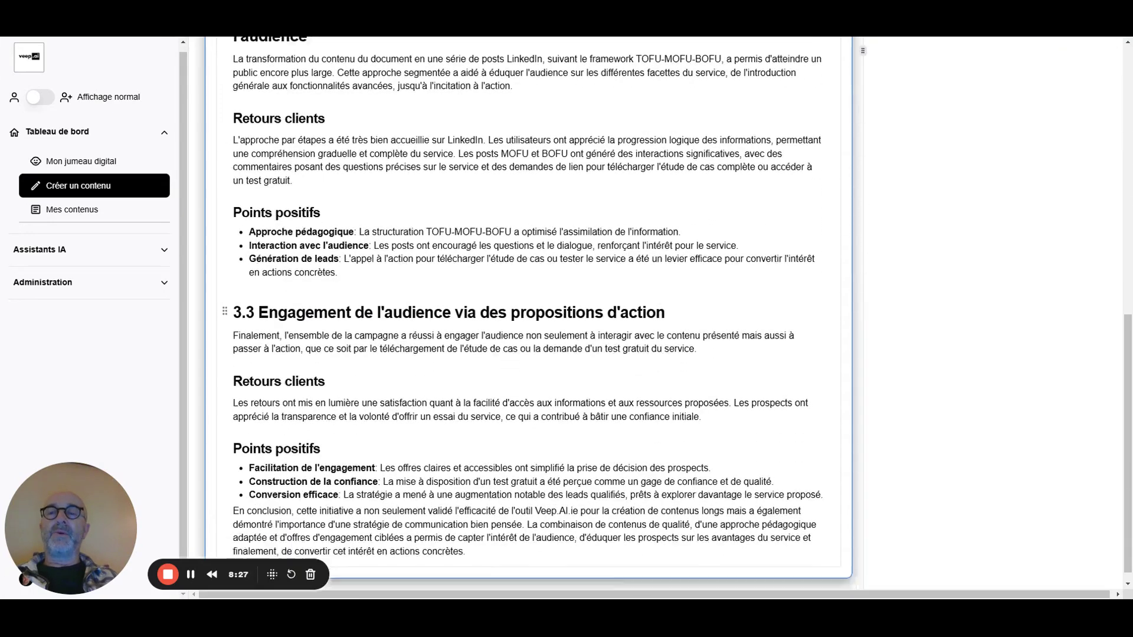
scroll(531, 313, down, 1)
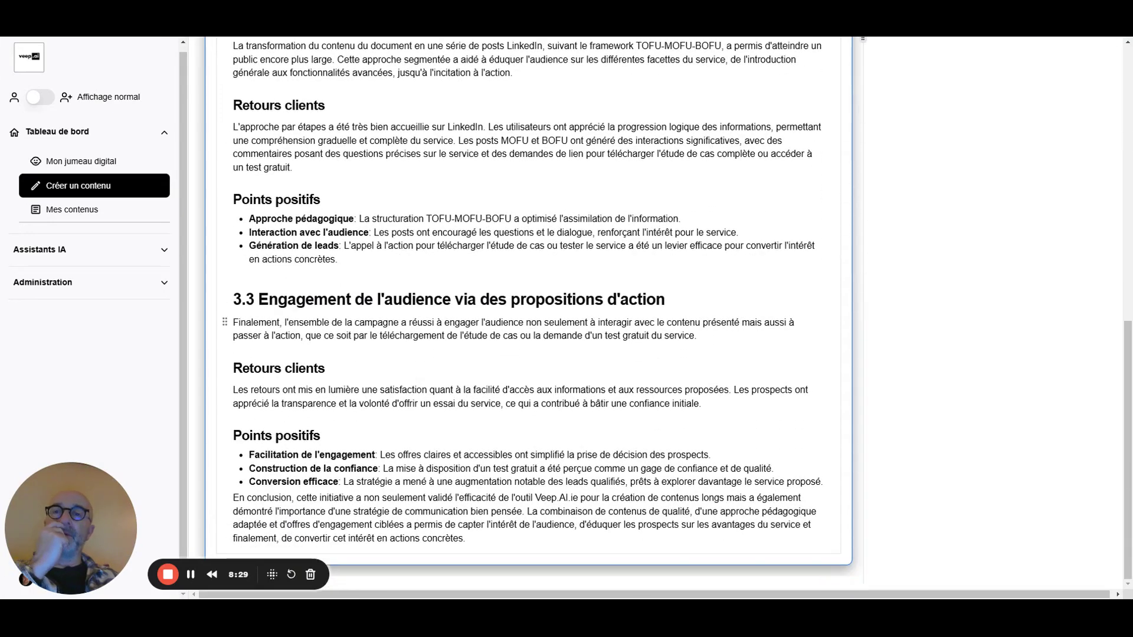
scroll(531, 313, up, 1)
scroll(531, 313, down, 1)
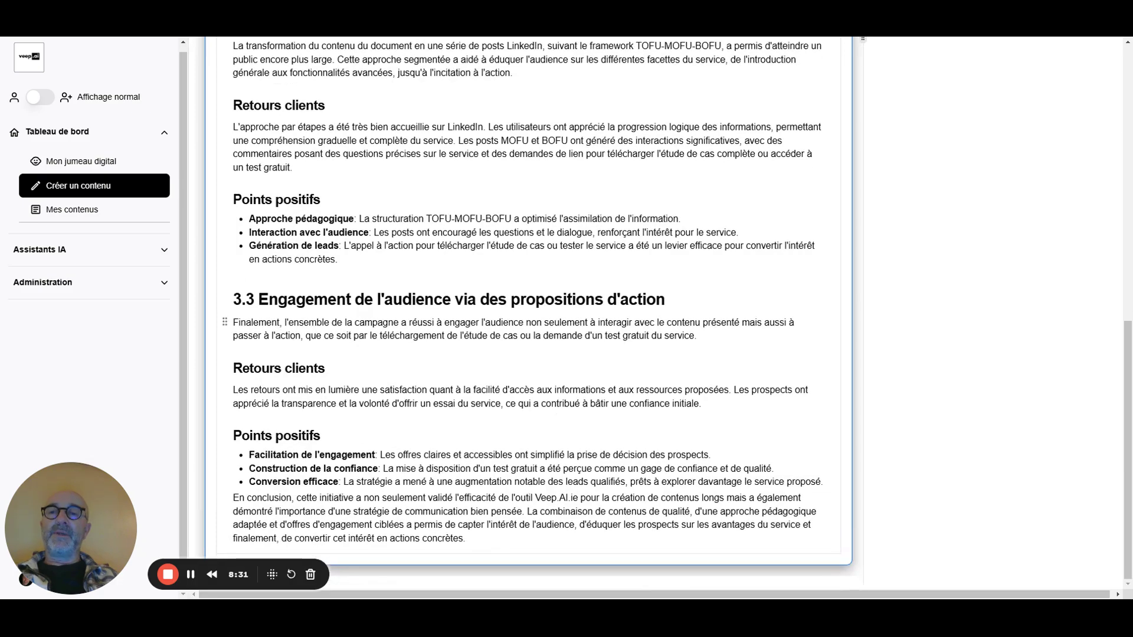
scroll(532, 313, up, 5)
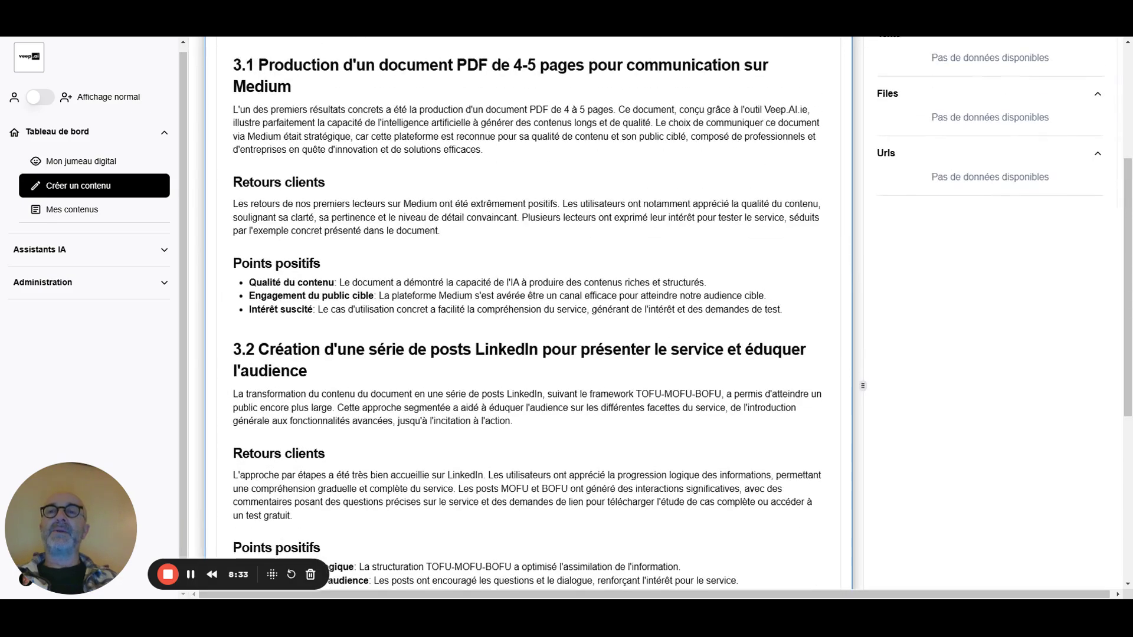
scroll(531, 313, down, 5)
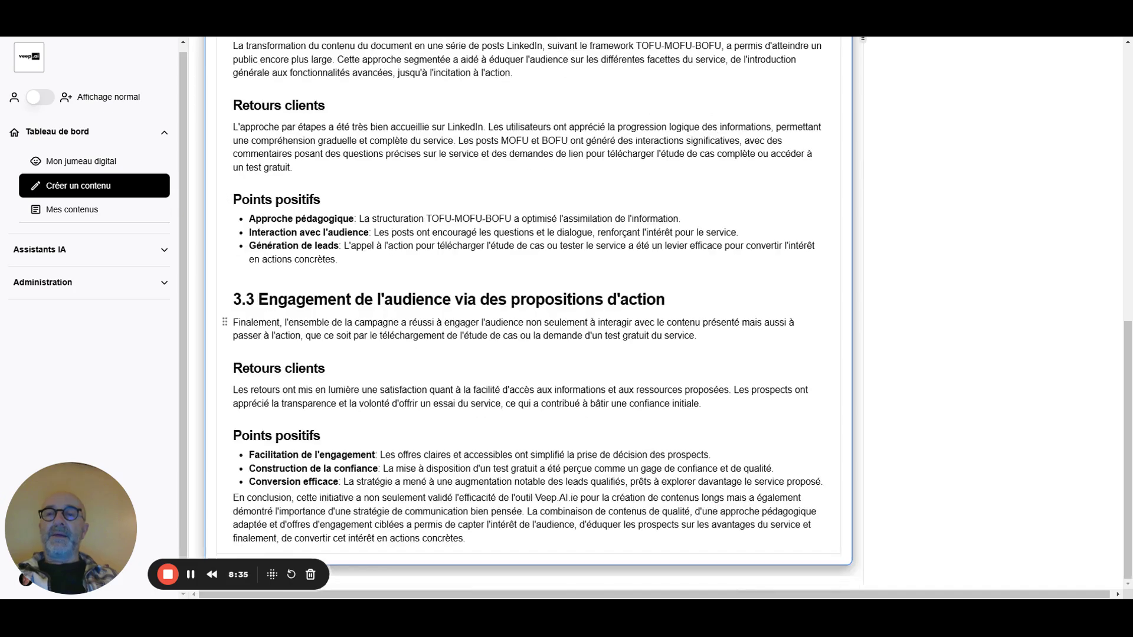
triple_click(437, 512)
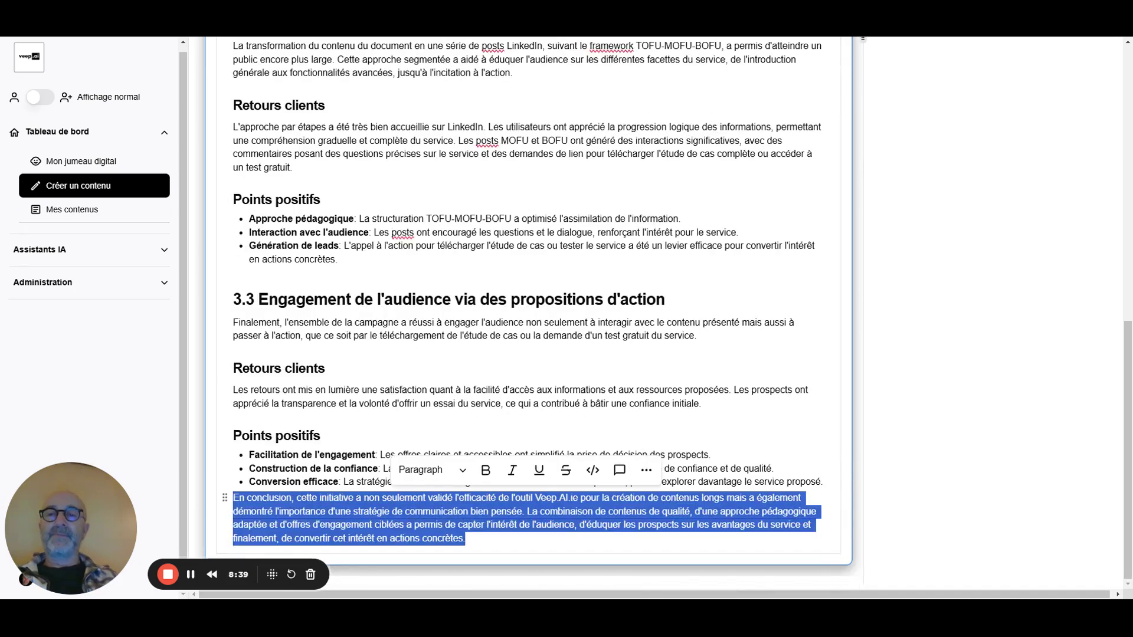
scroll(531, 354, up, 20)
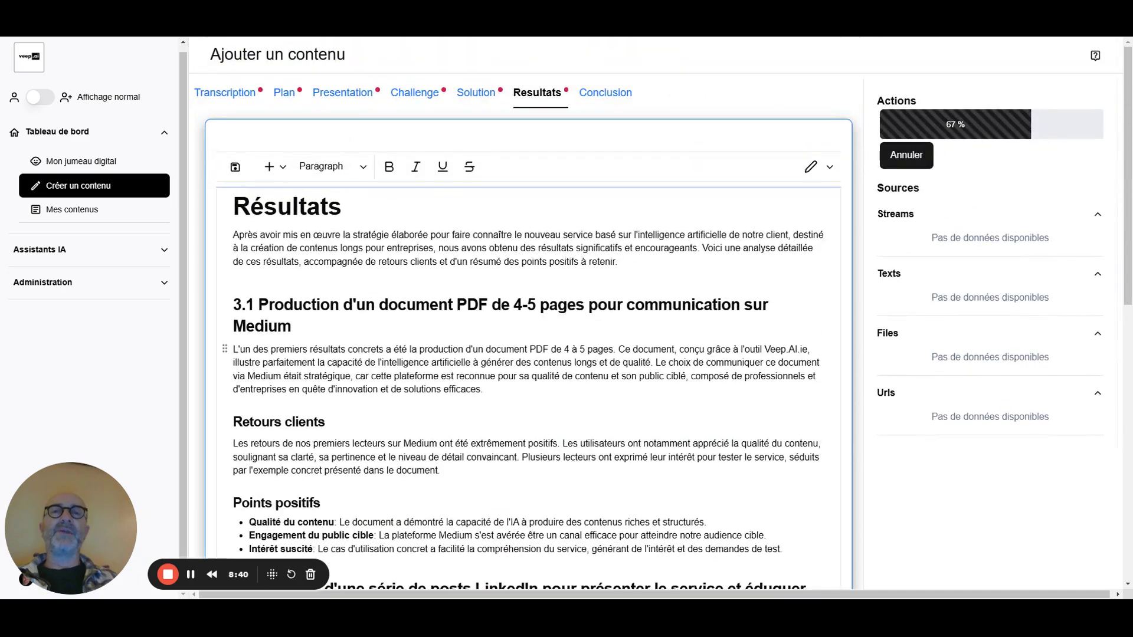
Open the generated Conclusion section and read it through to the end
click(606, 98)
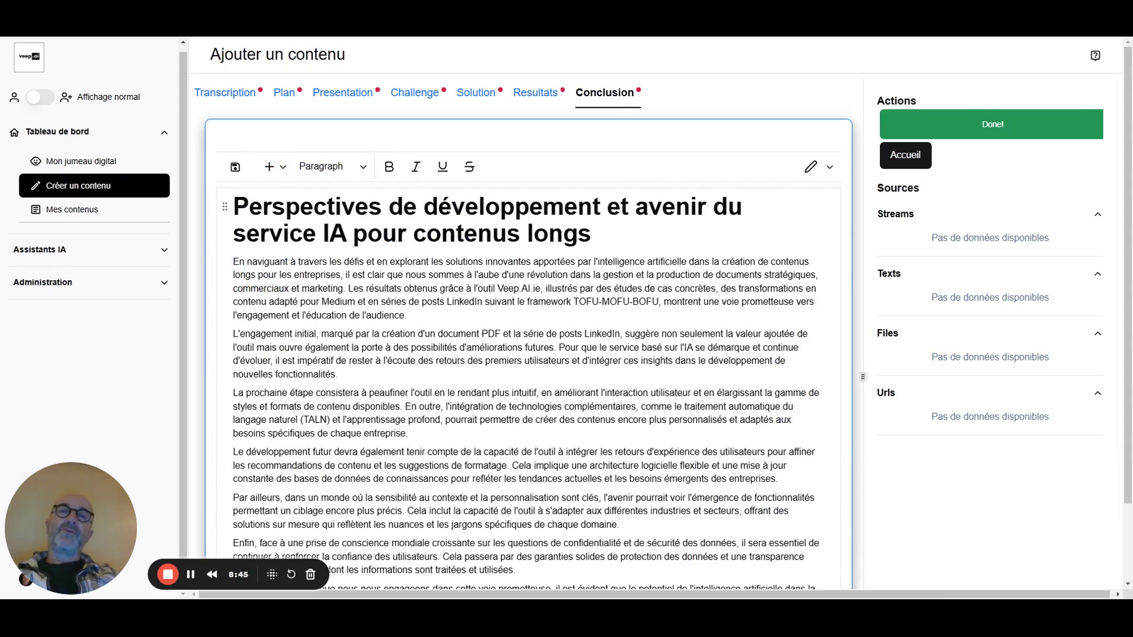
scroll(525, 377, down, 2)
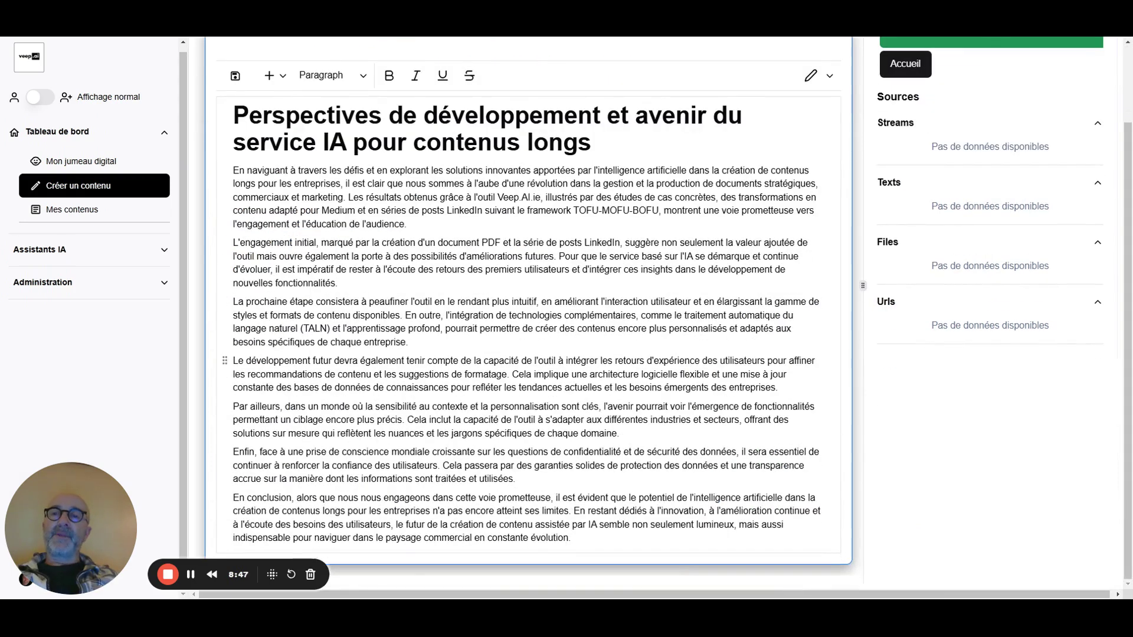
scroll(526, 361, up, 2)
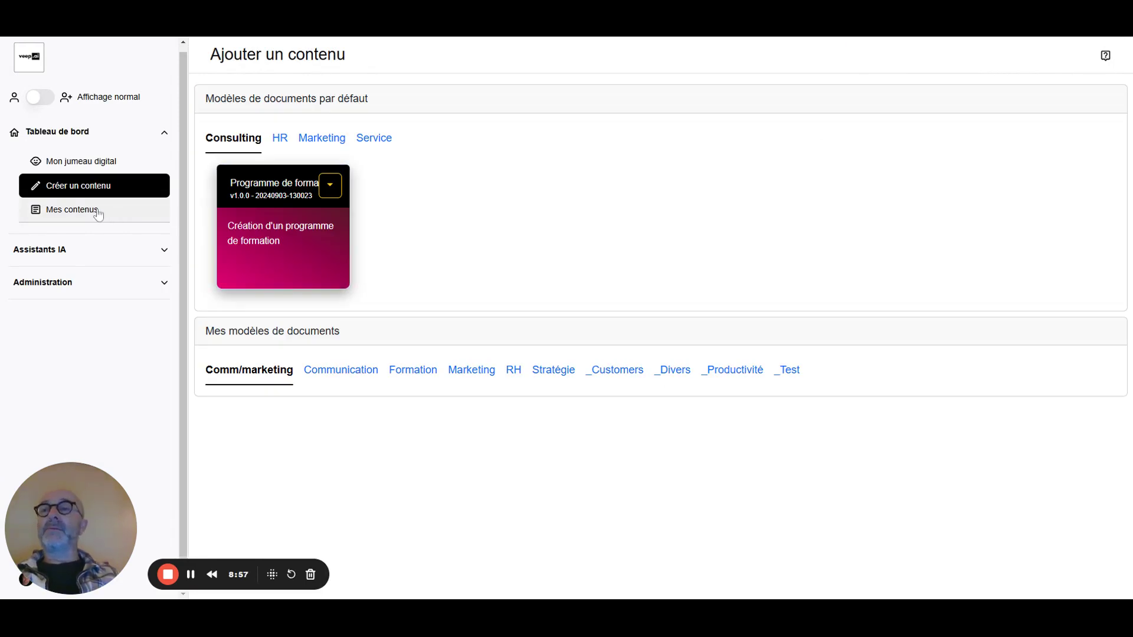
Rename the newly generated case study in the list of saved contents as "Etude de cas 1.2"
click(98, 215)
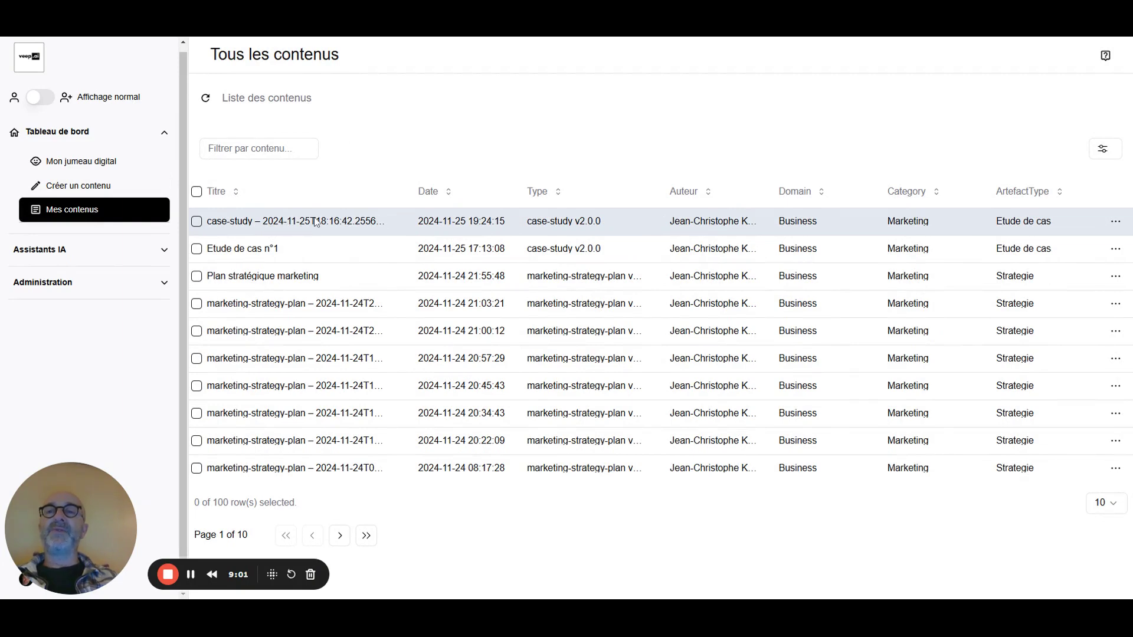
click(1119, 223)
click(1070, 276)
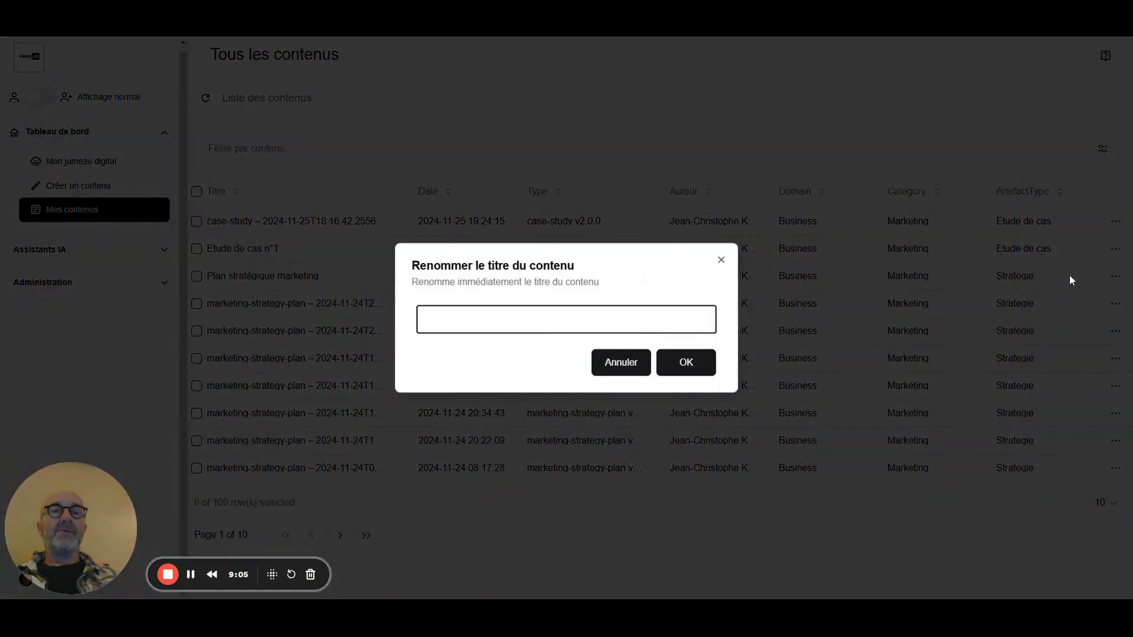
text(Etu)
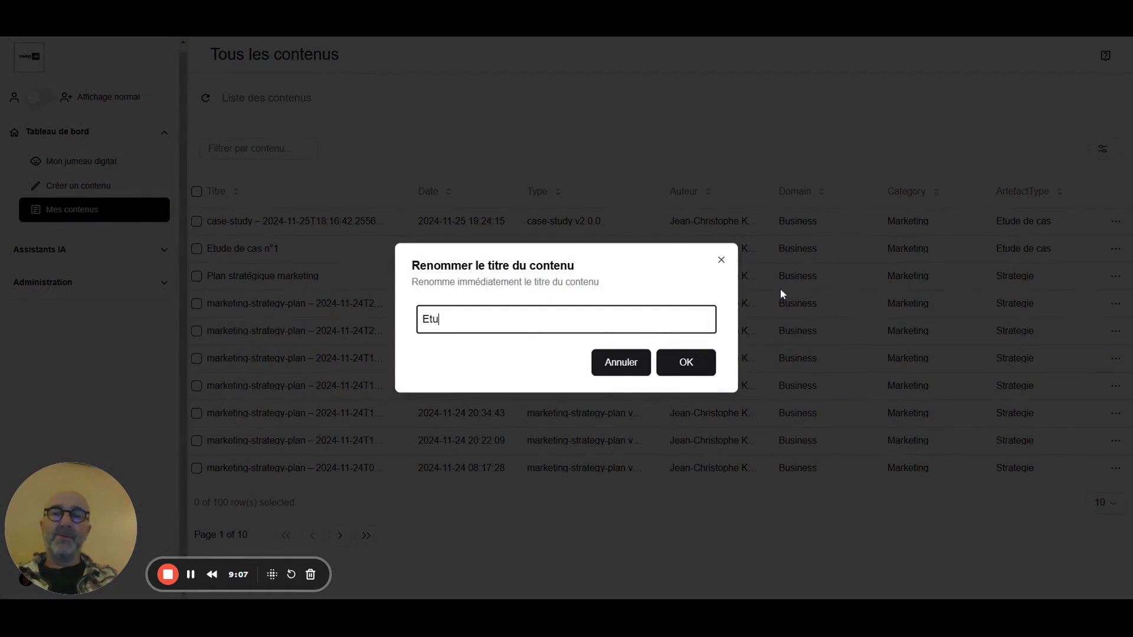
text(de de cas n°2)
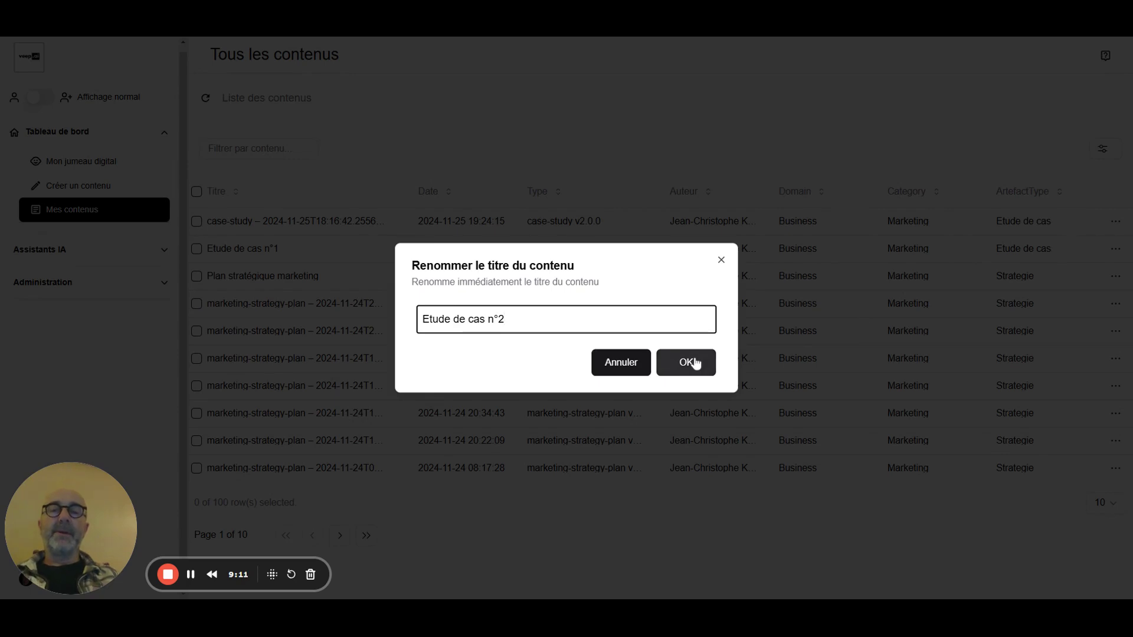
key(BackSpace)
text(1.2)
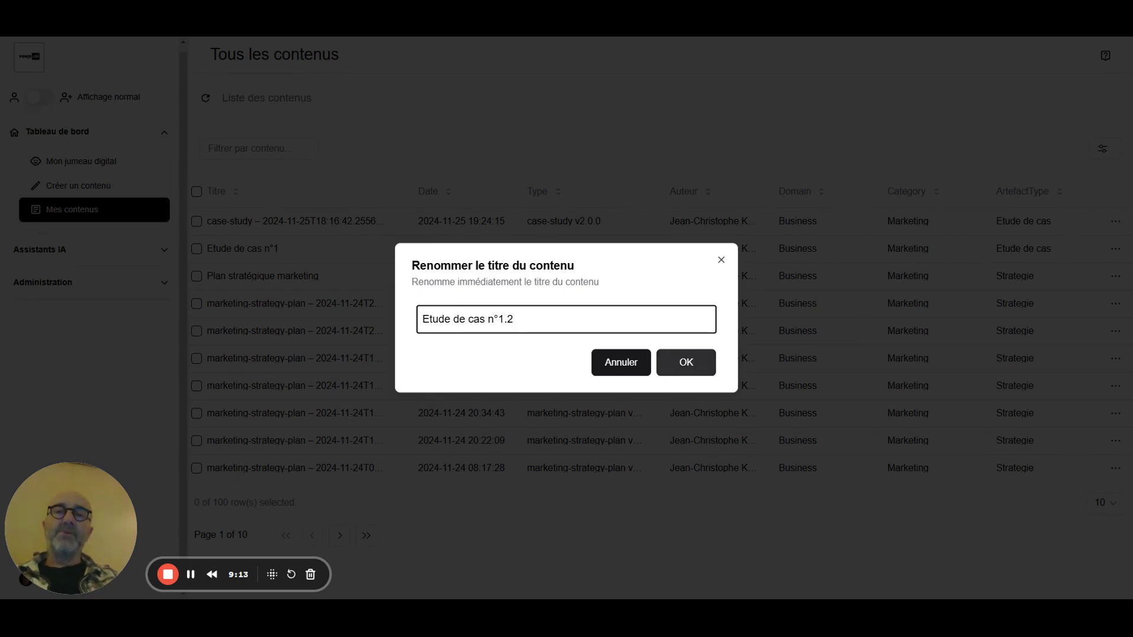
key(Left)
key(shift+Left)
key(shift+Left)
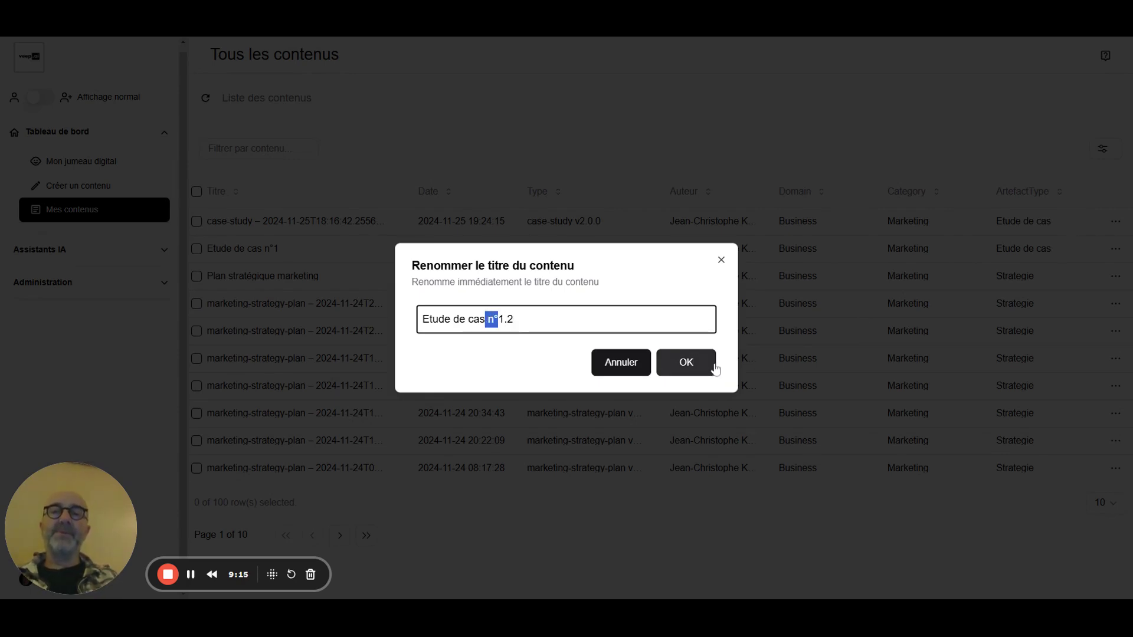
key(BackSpace)
click(692, 367)
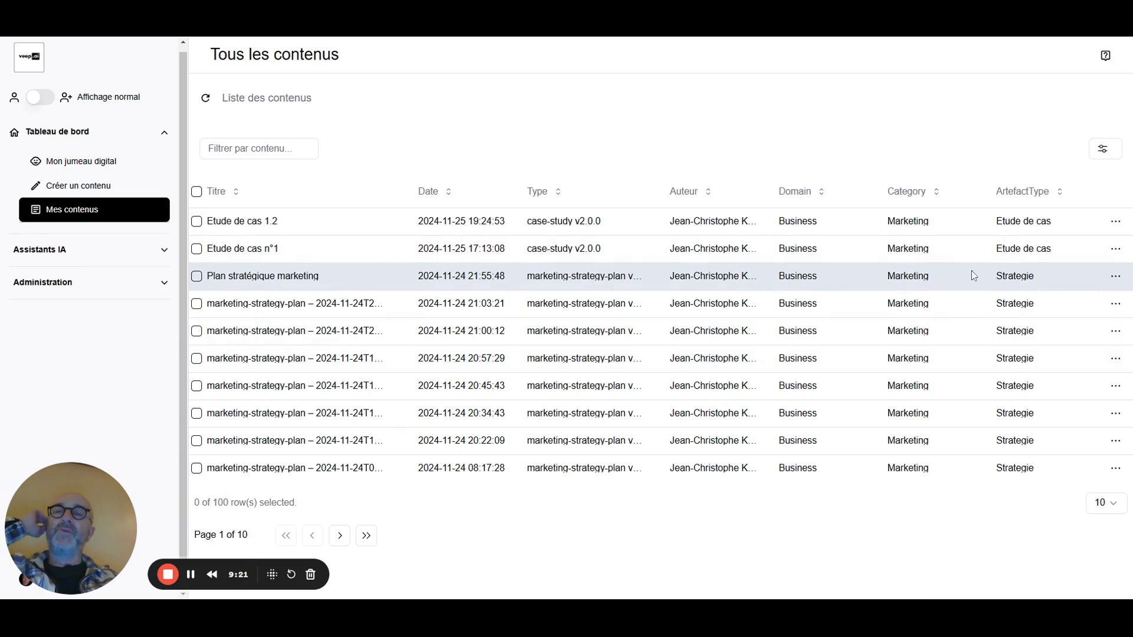
Rename the content "Etude de cas n°1" as "Etude de cas 1.1"
click(1116, 249)
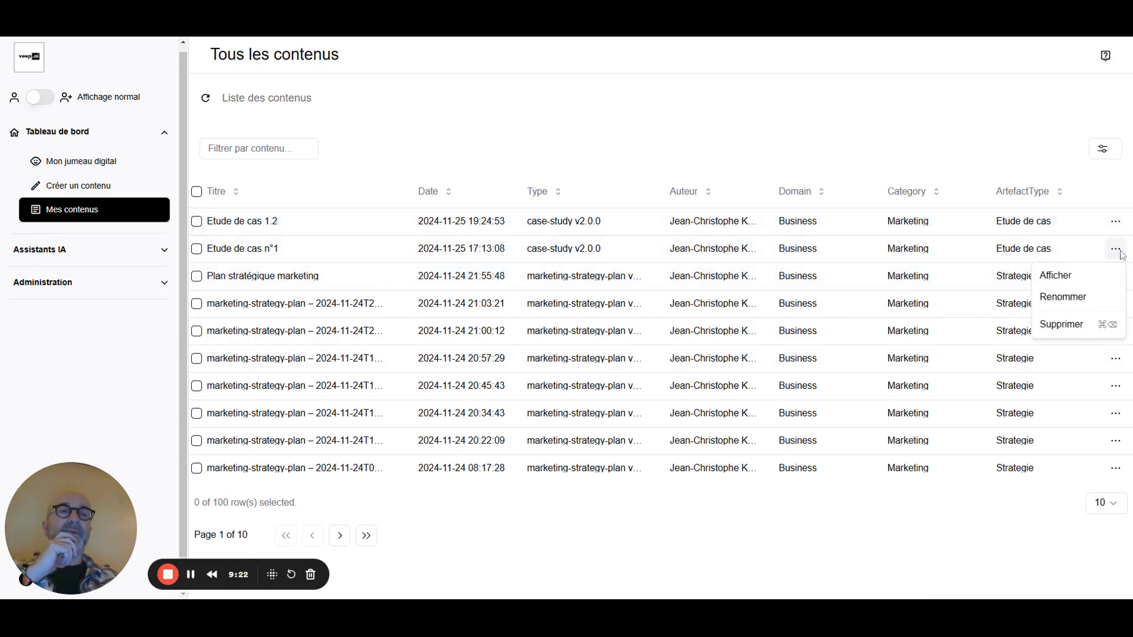
click(1064, 299)
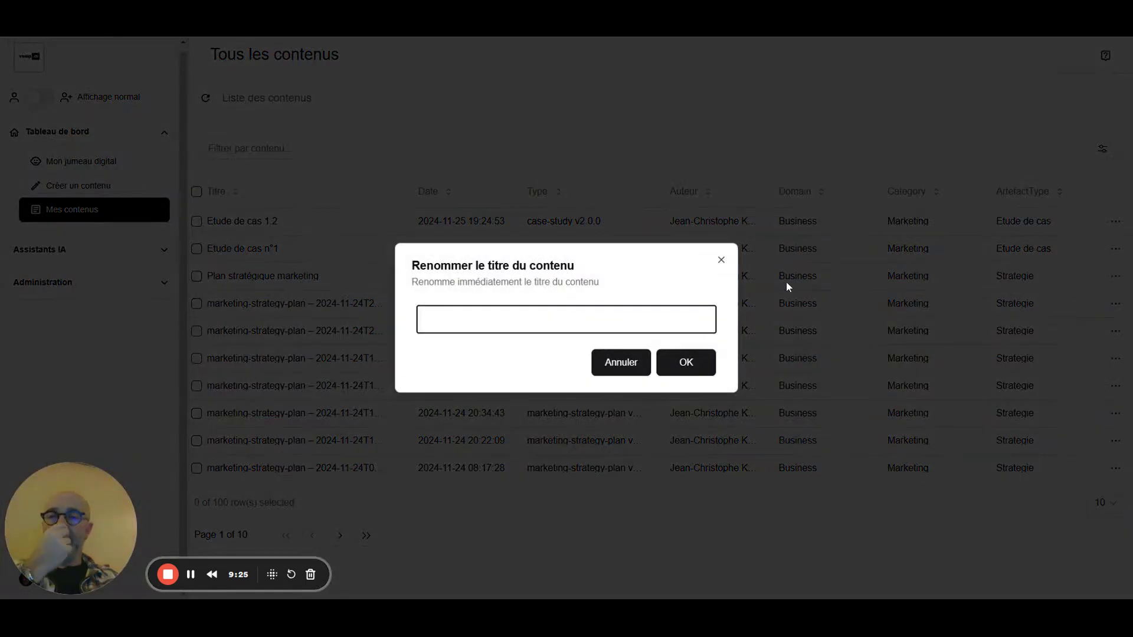
text(Etude de ca)
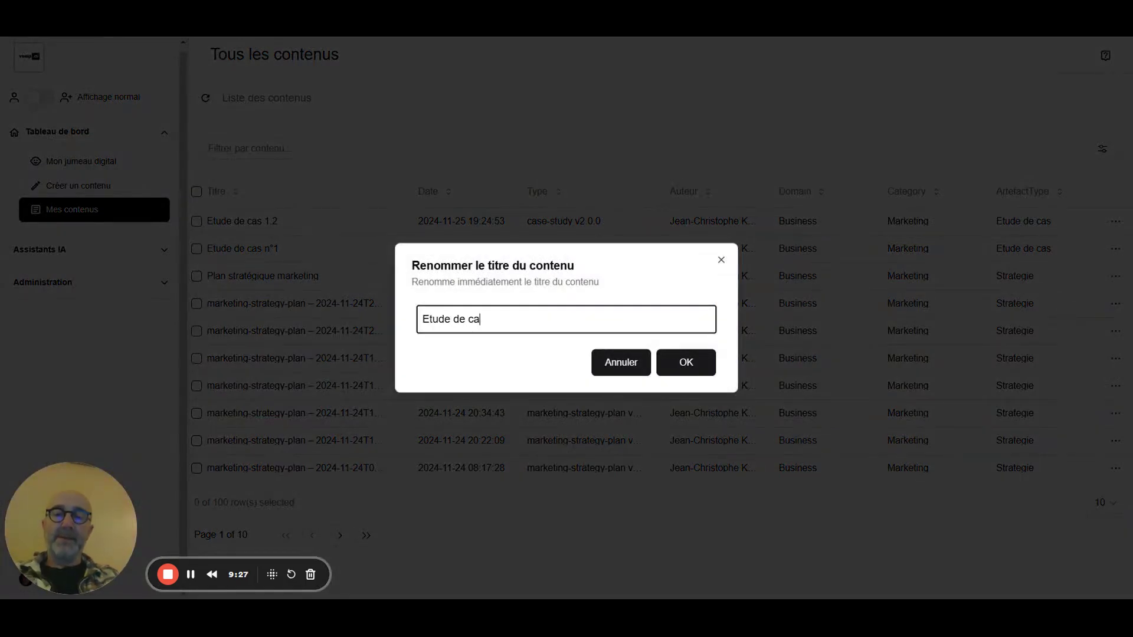
text(s 1.1)
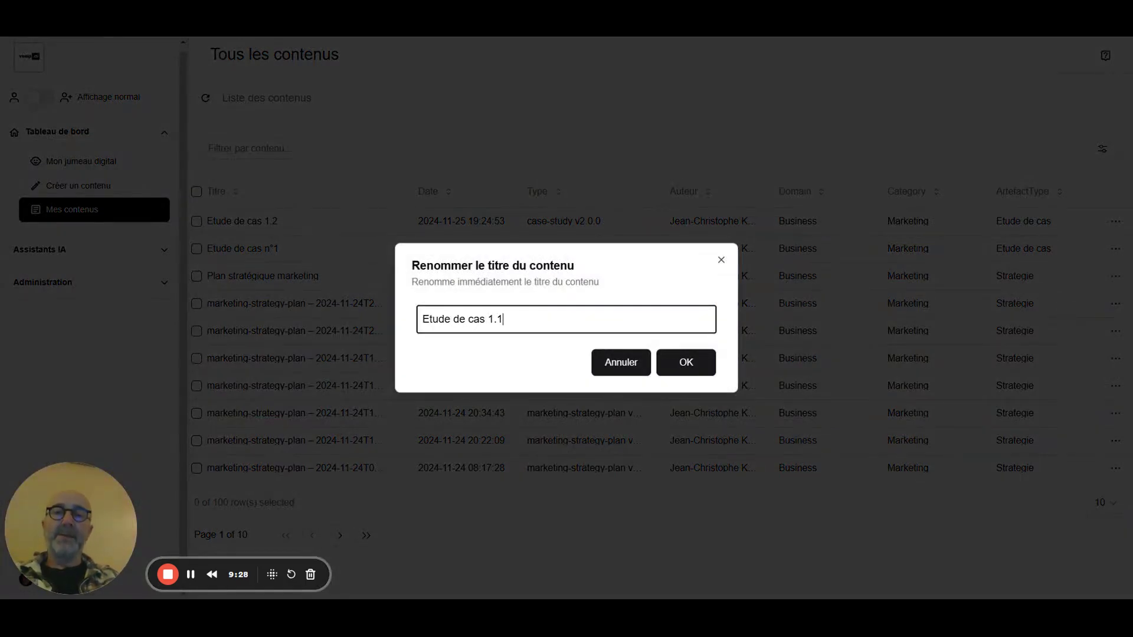
click(685, 361)
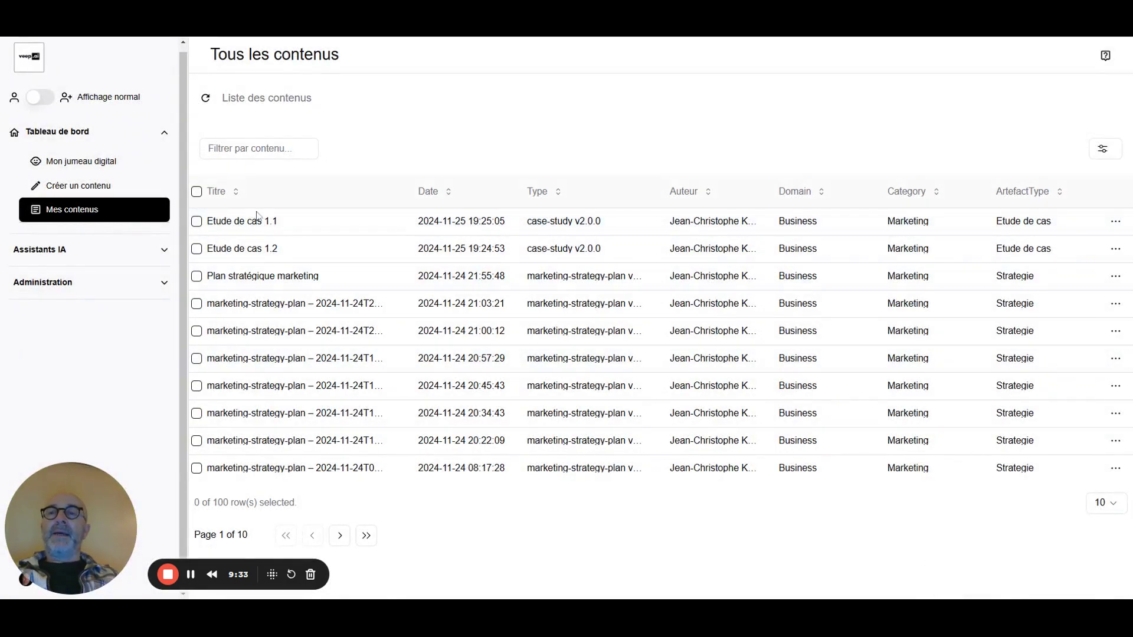
Open the details of "Etude de cas 1.2" and examine the Plan prompt with its {{inspiration}} variable in the AI conversation
click(260, 252)
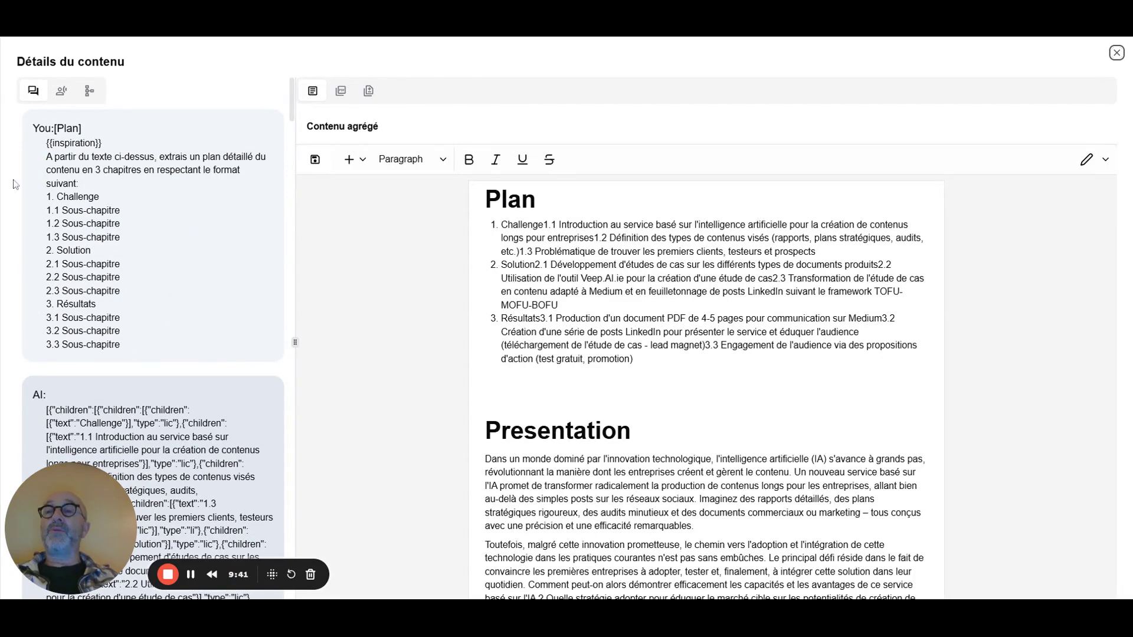
triple_click(83, 143)
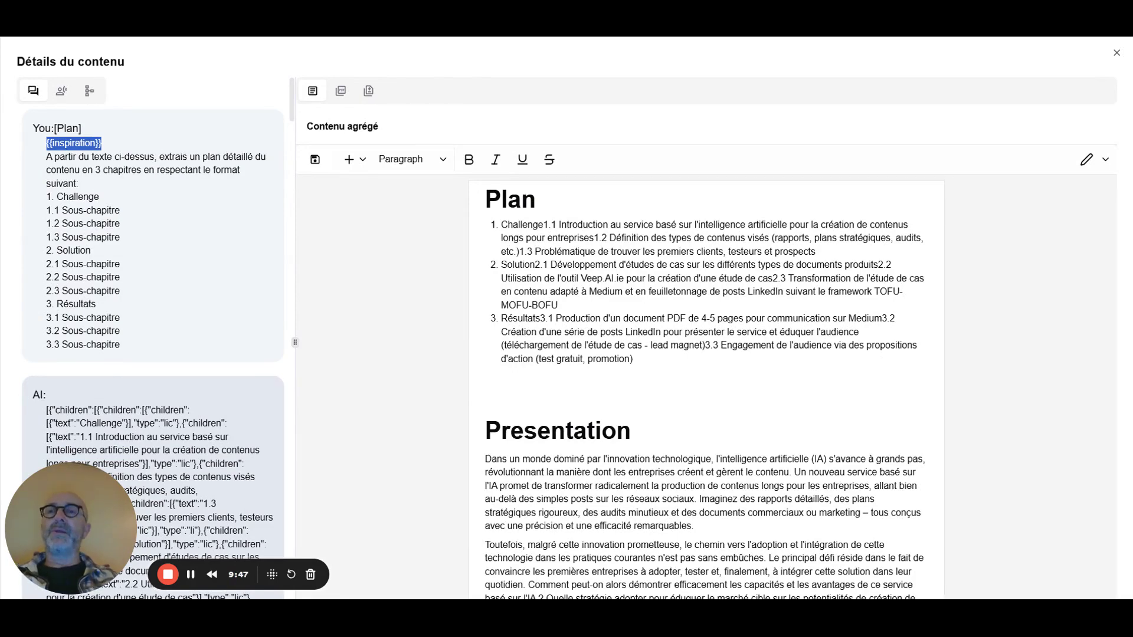
click(62, 91)
click(33, 91)
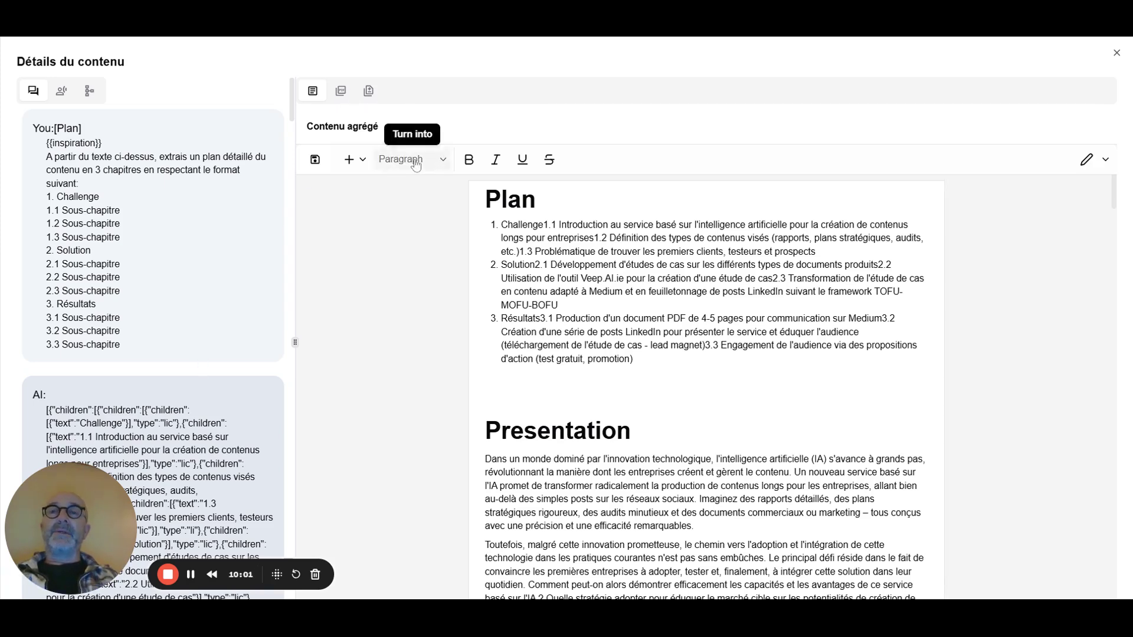
Delete the Plan heading and its numbered outline so the aggregated content starts with the Presentation section
scroll(706, 386, down, 7)
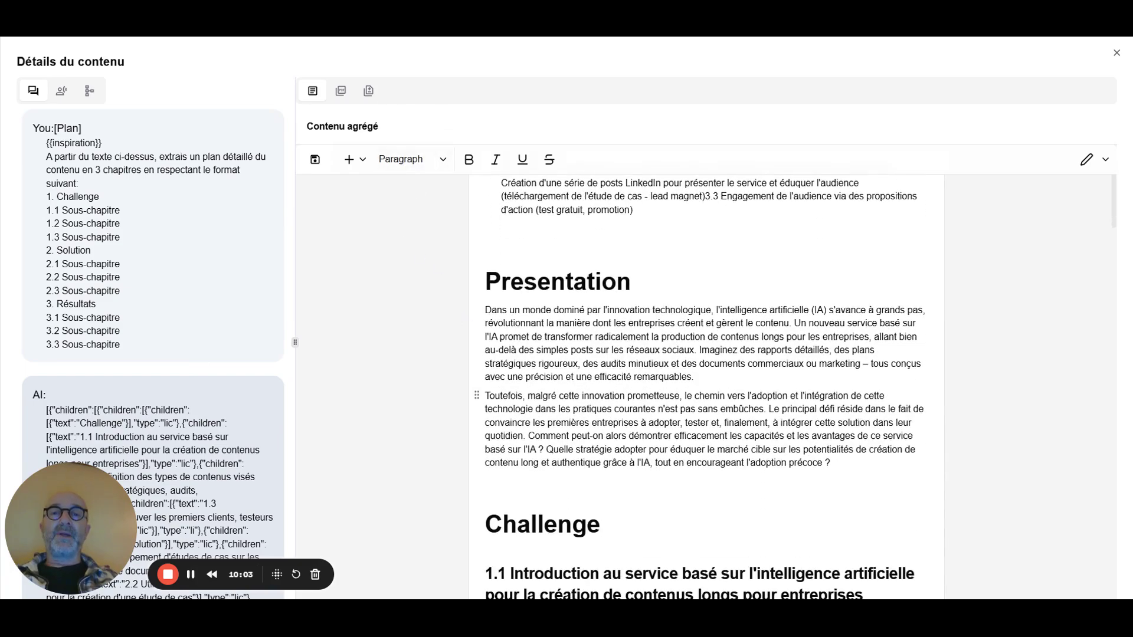
scroll(705, 386, up, 8)
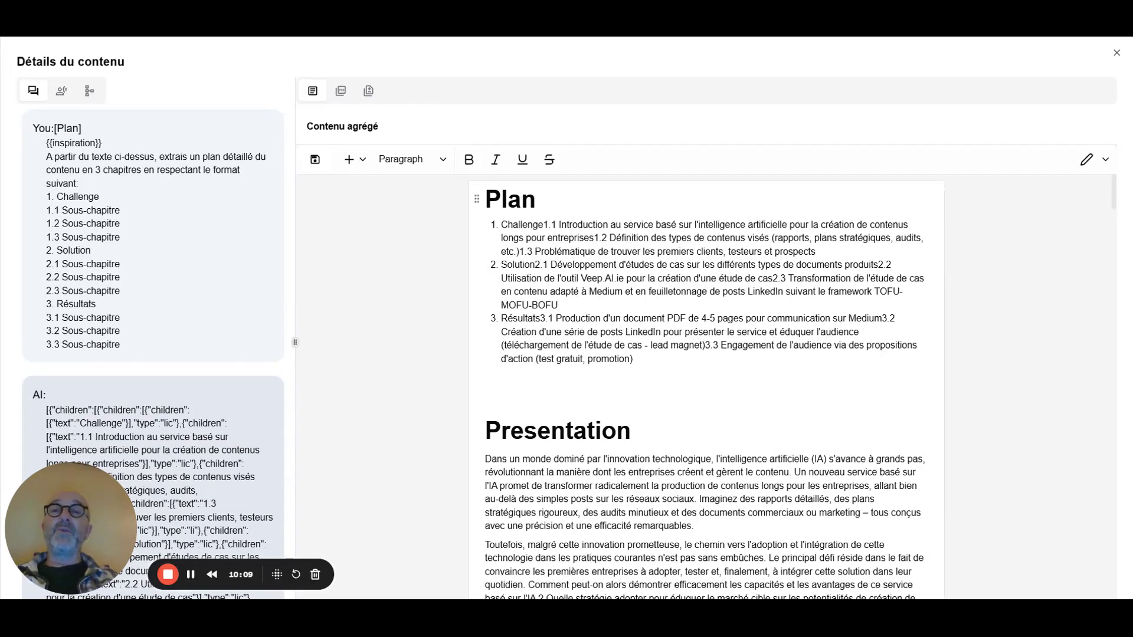
double_click(510, 200)
drag(538, 225, 636, 359)
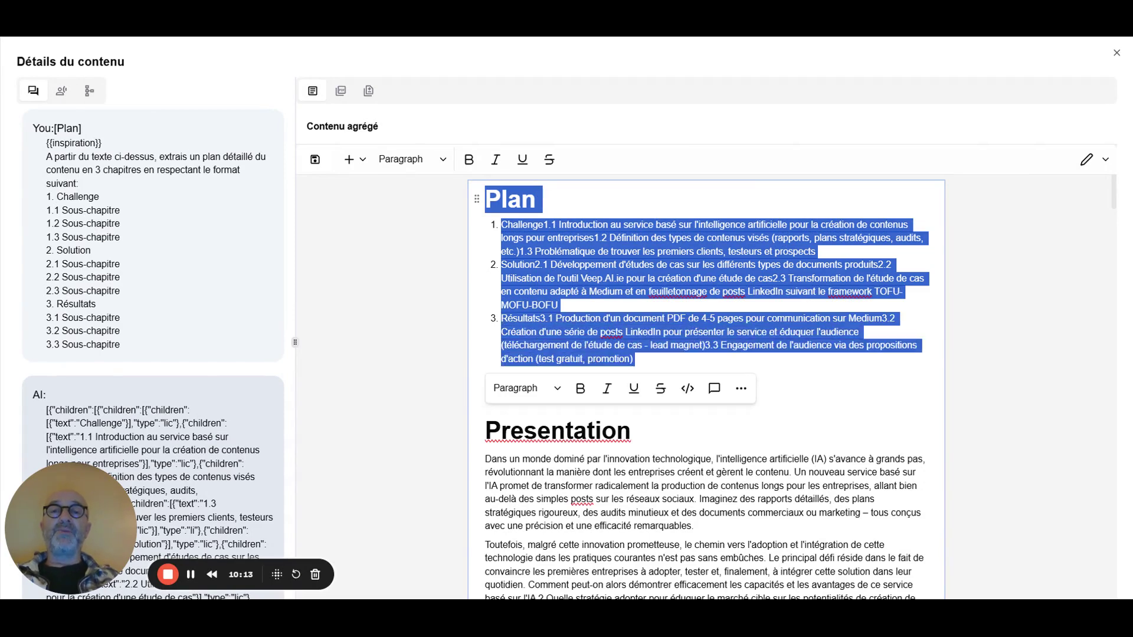
key(BackSpace)
key(Delete)
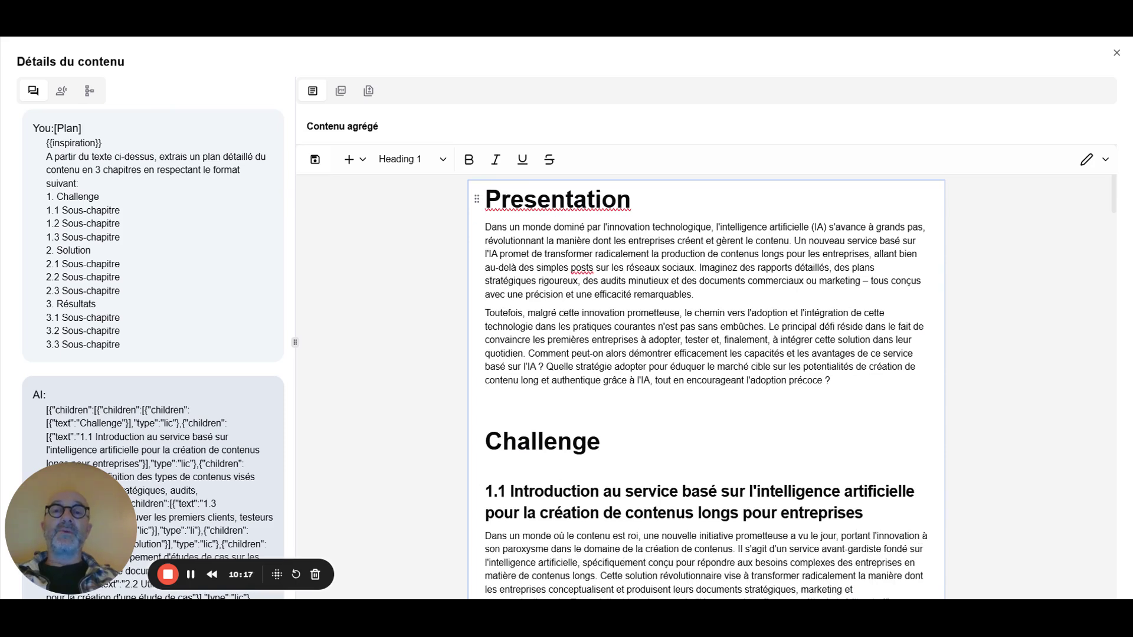
Correct the first heading of the aggregated content to "Présentation" with the accented é
key(BackSpace)
key(BackSpace)
text(ré)
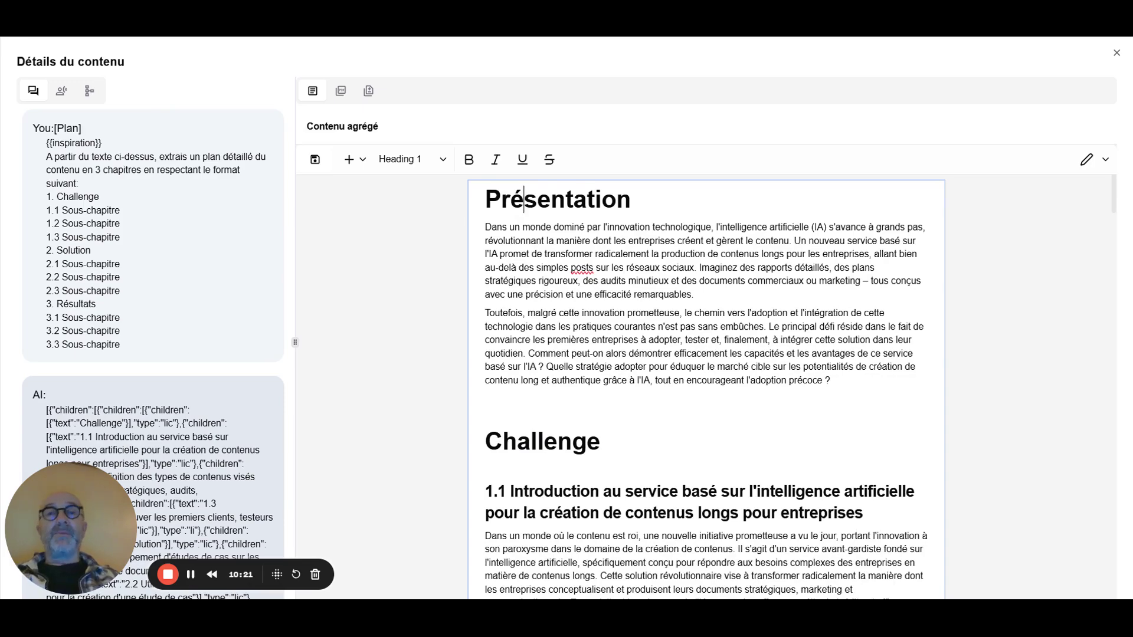
Review the aggregated content from the Challenge chapter through to the closing "Perspectives de développement" section
click(600, 442)
scroll(679, 354, down, 10)
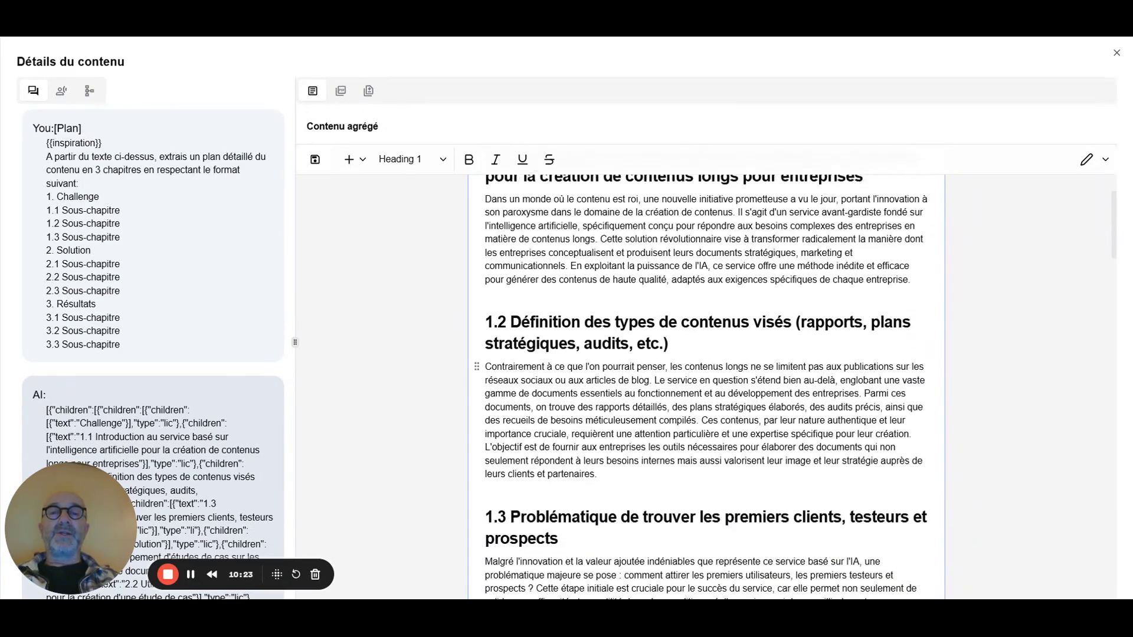
scroll(679, 354, down, 9)
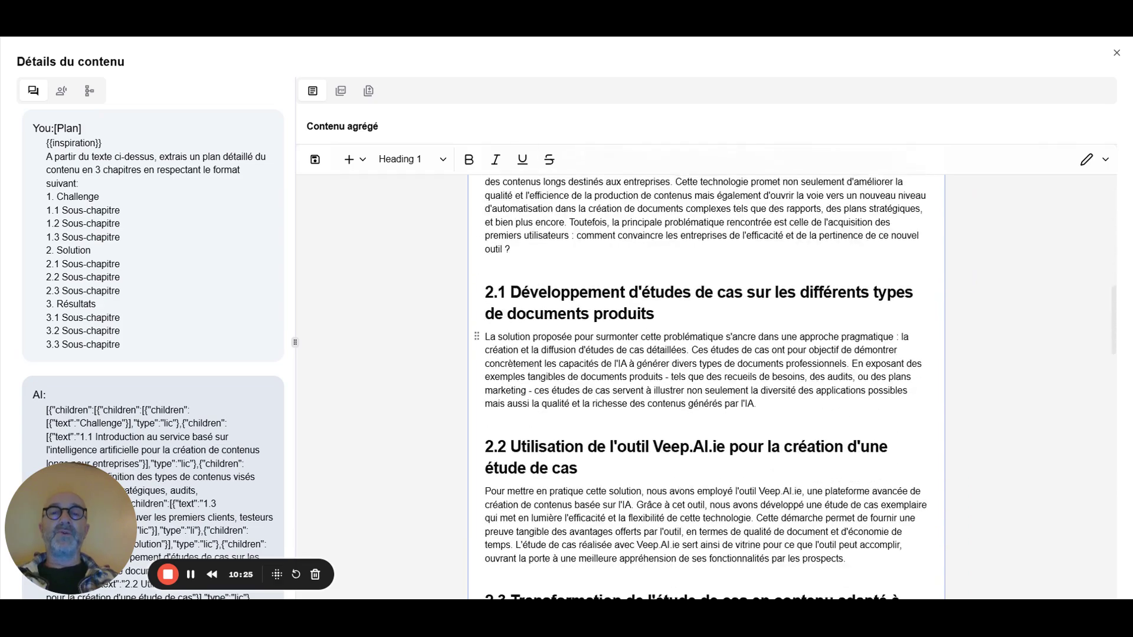
scroll(679, 354, down, 10)
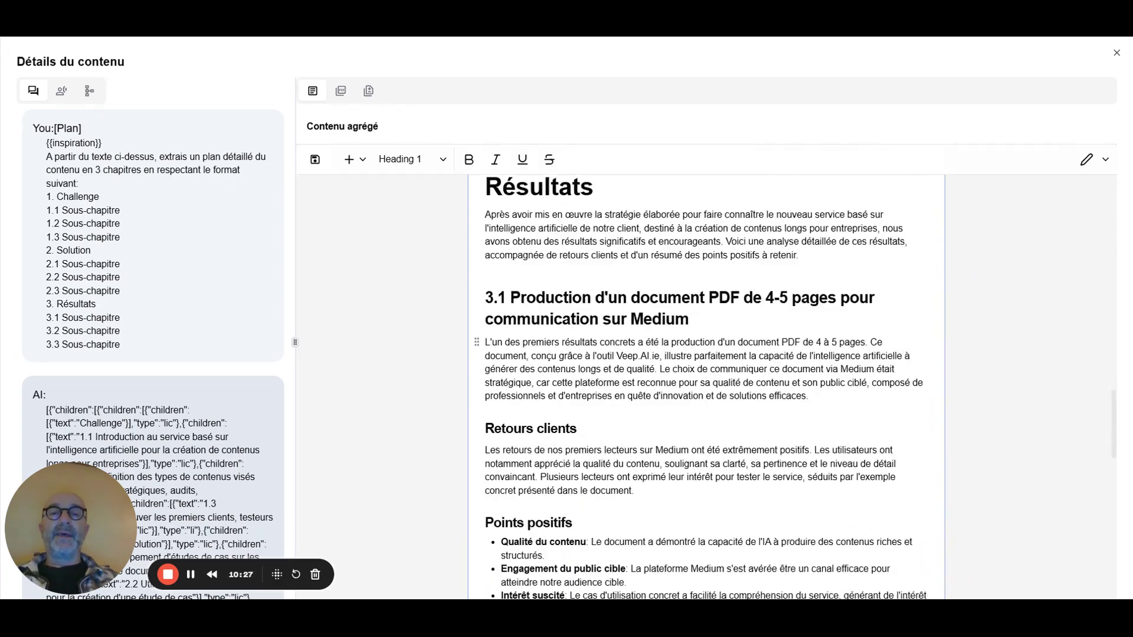
scroll(706, 385, down, 12)
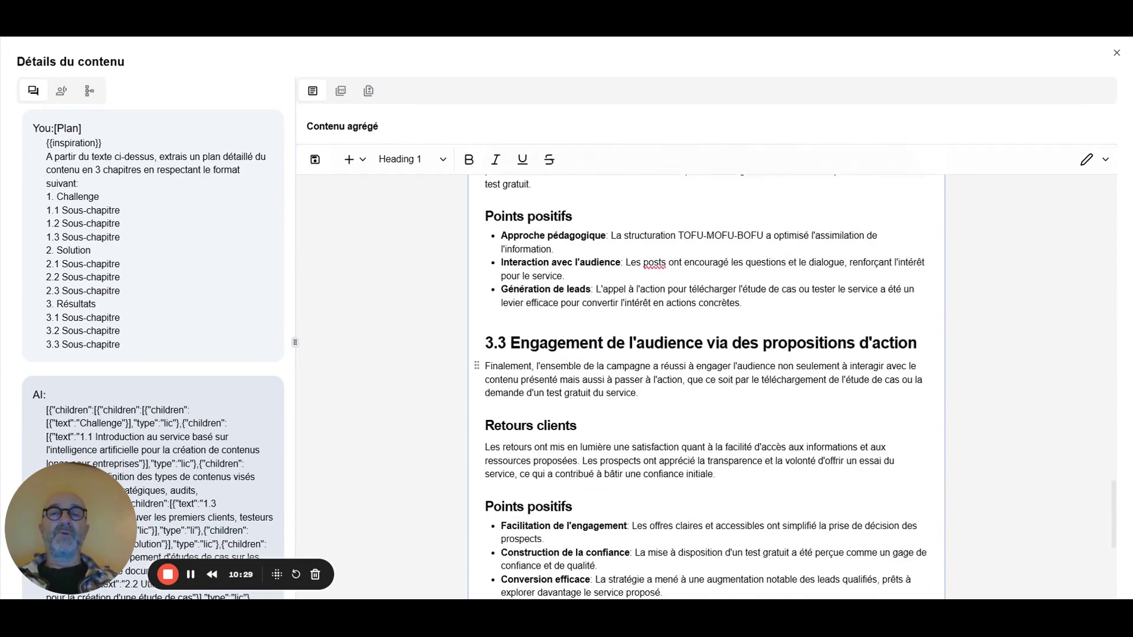
scroll(705, 386, down, 6)
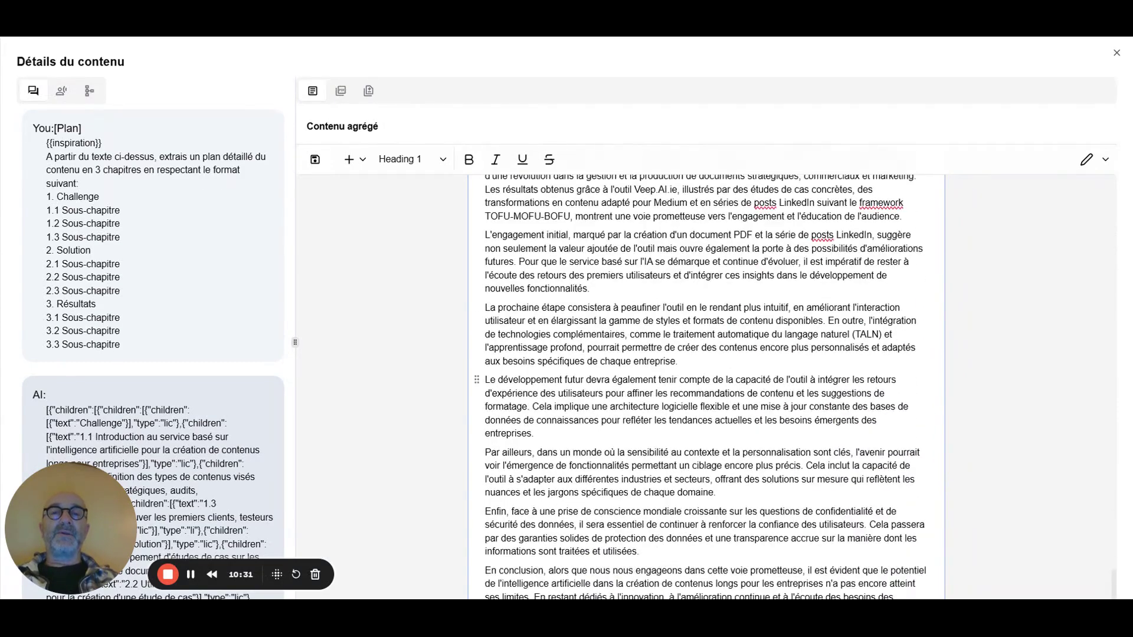
scroll(705, 386, up, 3)
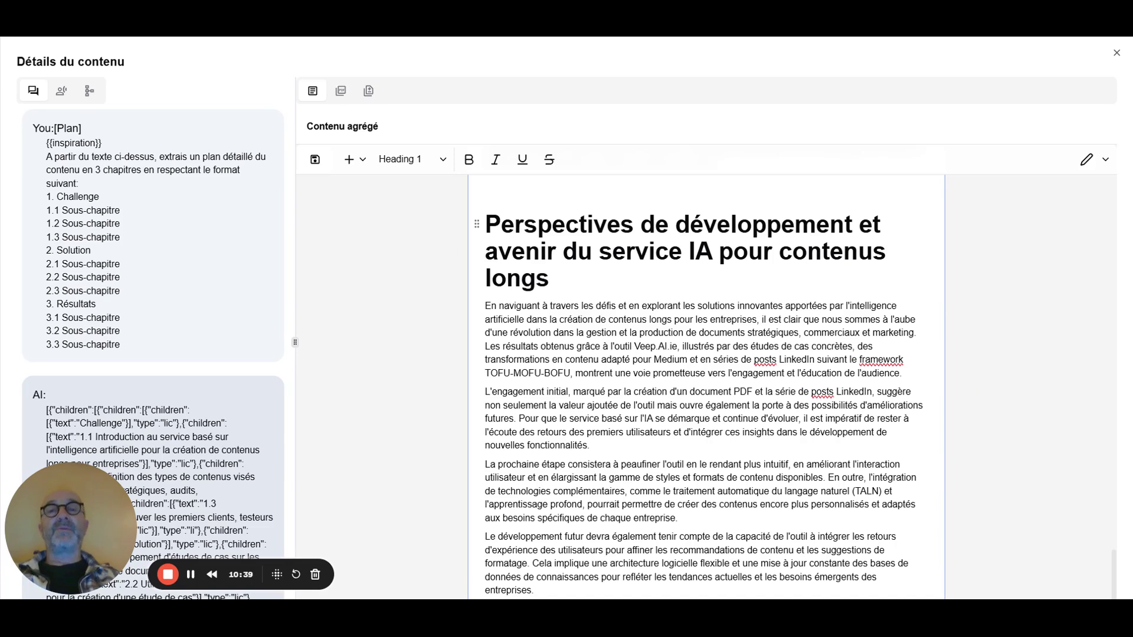
Delete the words "et avenir du service IA" from the "Perspectives de développement" heading
key(ctrl+Left)
key(ctrl+Left)
key(ctrl+Left)
key(ctrl+Left)
key(Right)
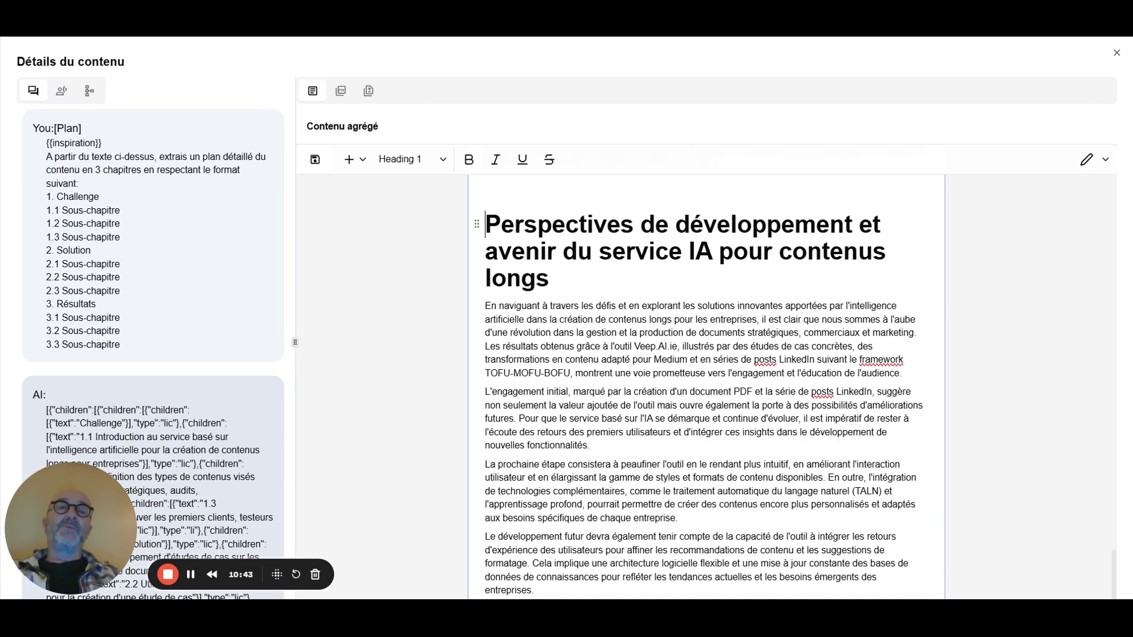
key(shift+End)
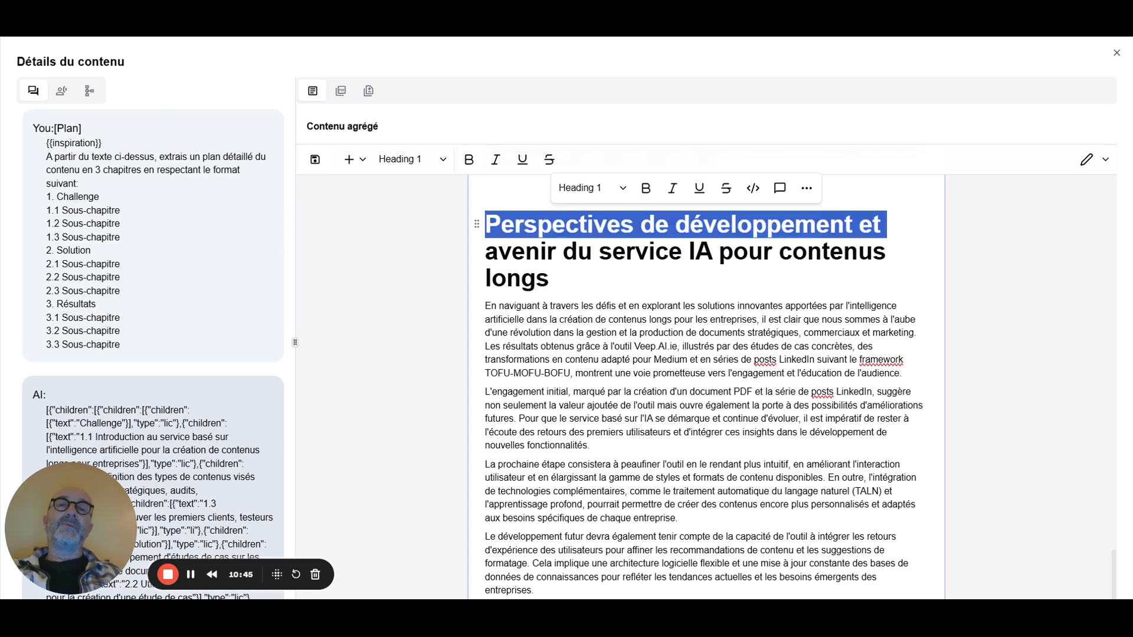
key(shift+Right)
key(Up)
key(Down)
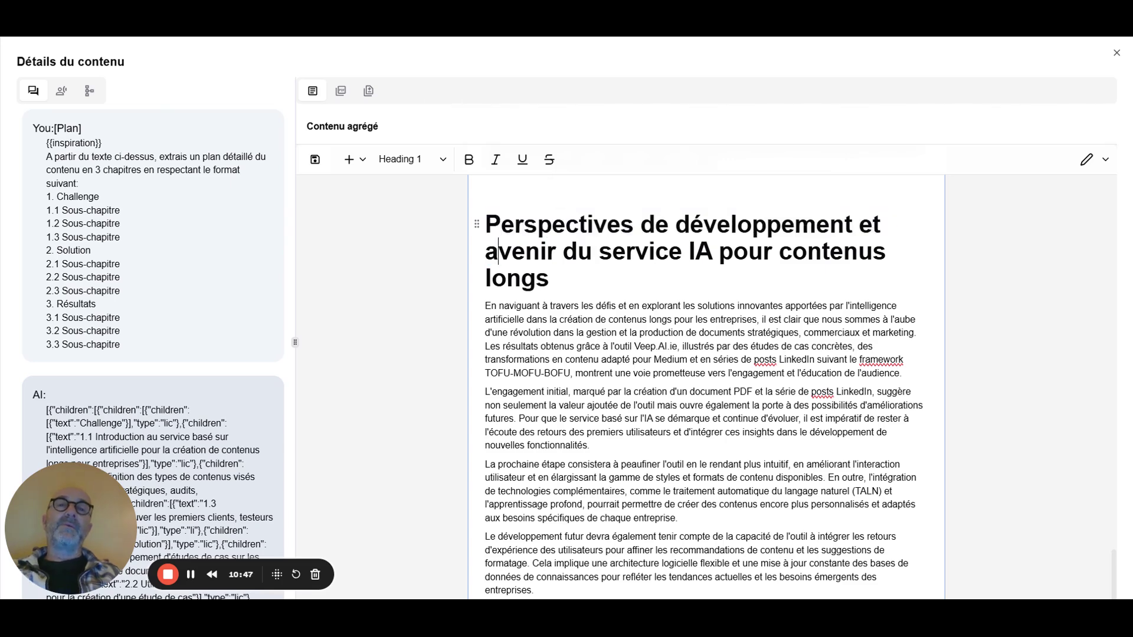
key(Up)
key(ctrl+Right)
key(ctrl+Right)
key(ctrl+Right)
key(ctrl+Right)
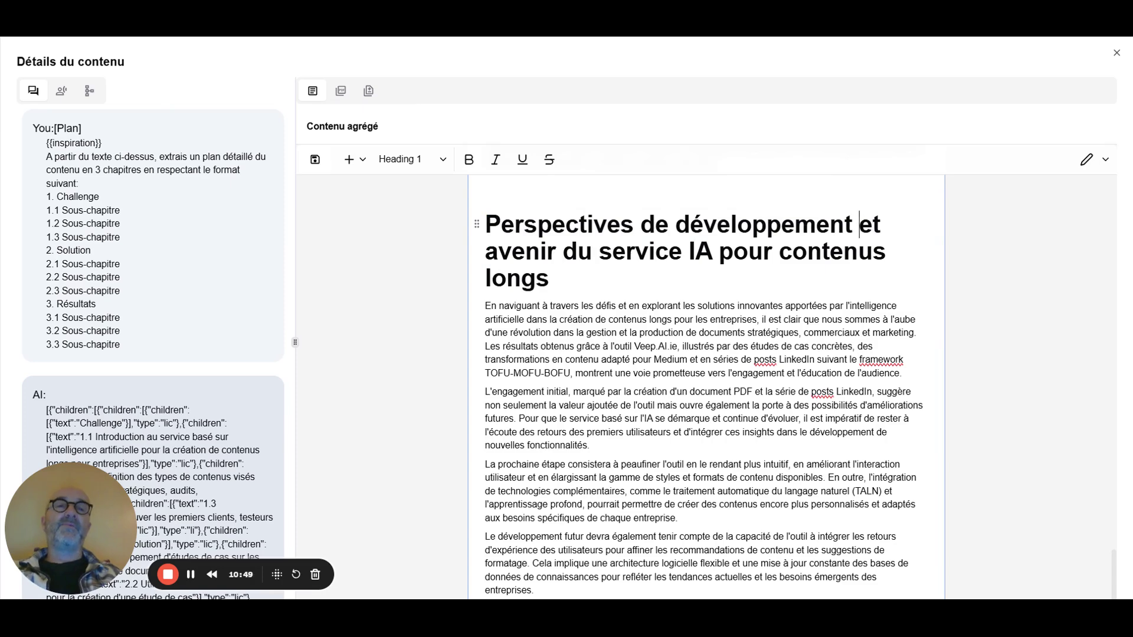
key(shift+Down)
key(ctrl+shift+Left)
key(ctrl+shift+Left)
key(BackSpace)
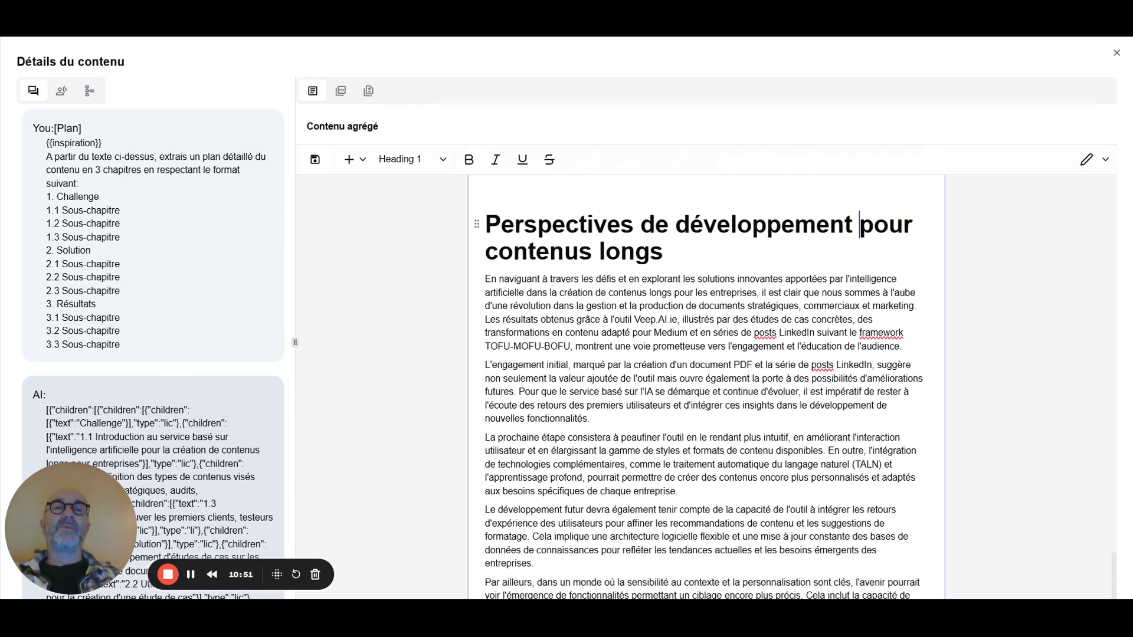
Insert "les" before "contenus longs" so the heading reads "Perspectives de développement pour les contenus longs"
key(ctrl+Right)
text(les)
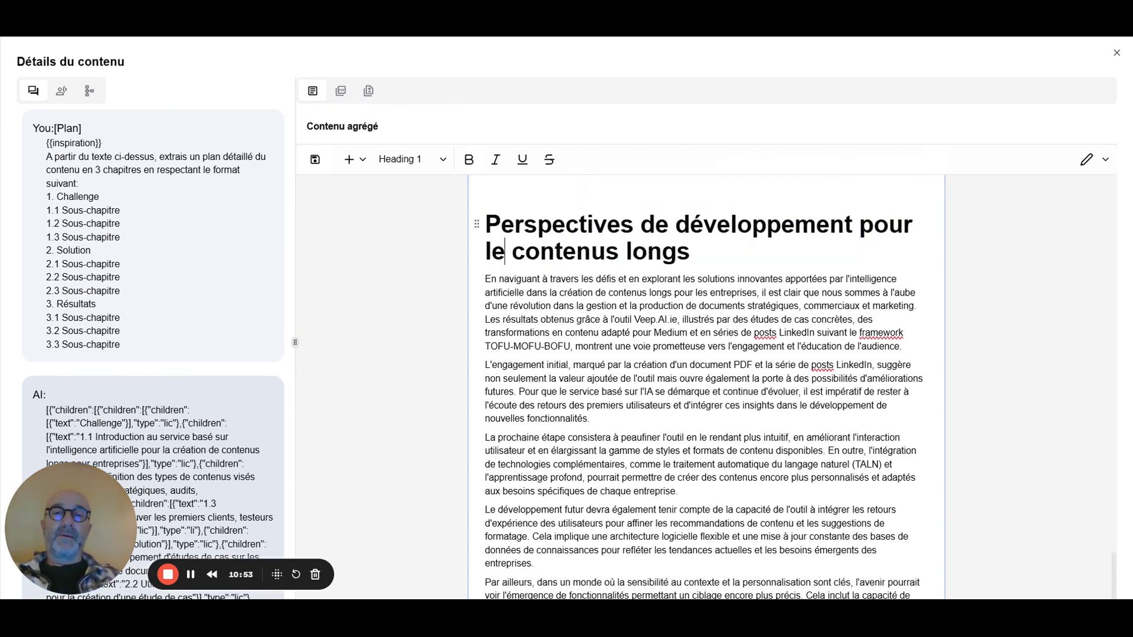
key(Up)
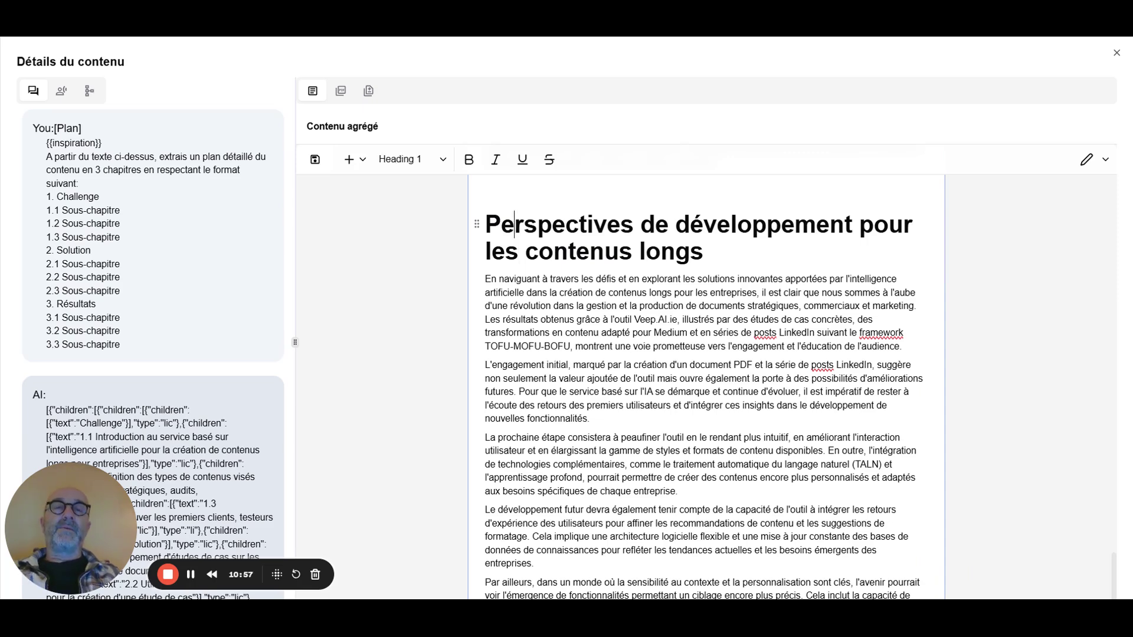
key(Up)
Delete the "En conclusion" paragraph that closes section 3.3, just before the "Perspectives de développement" heading
scroll(699, 386, up, 9)
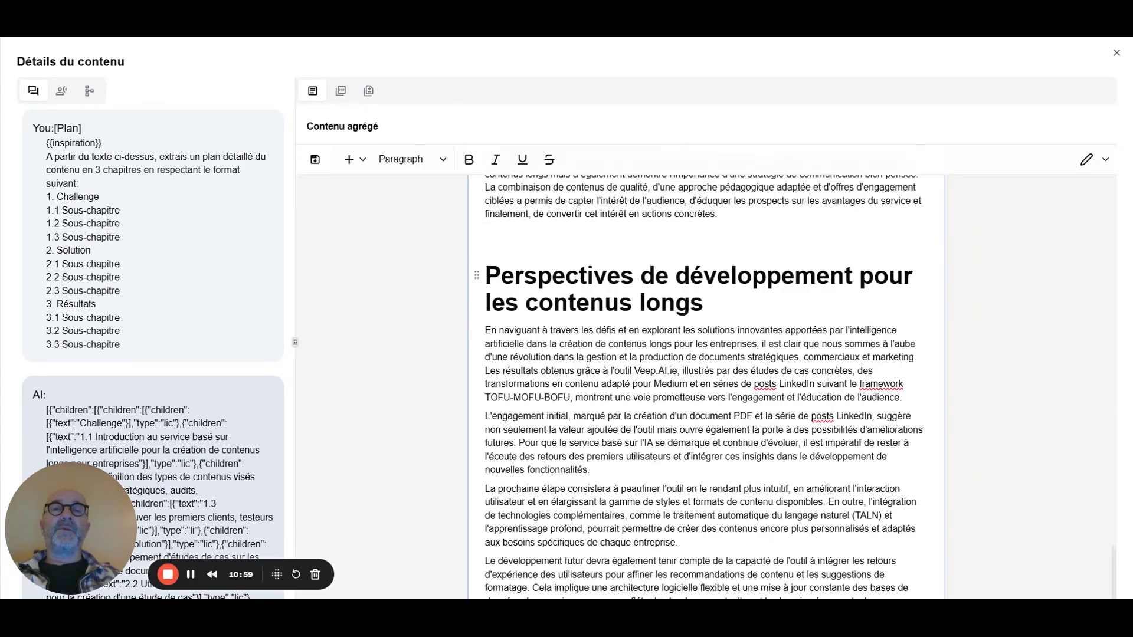
scroll(699, 386, up, 15)
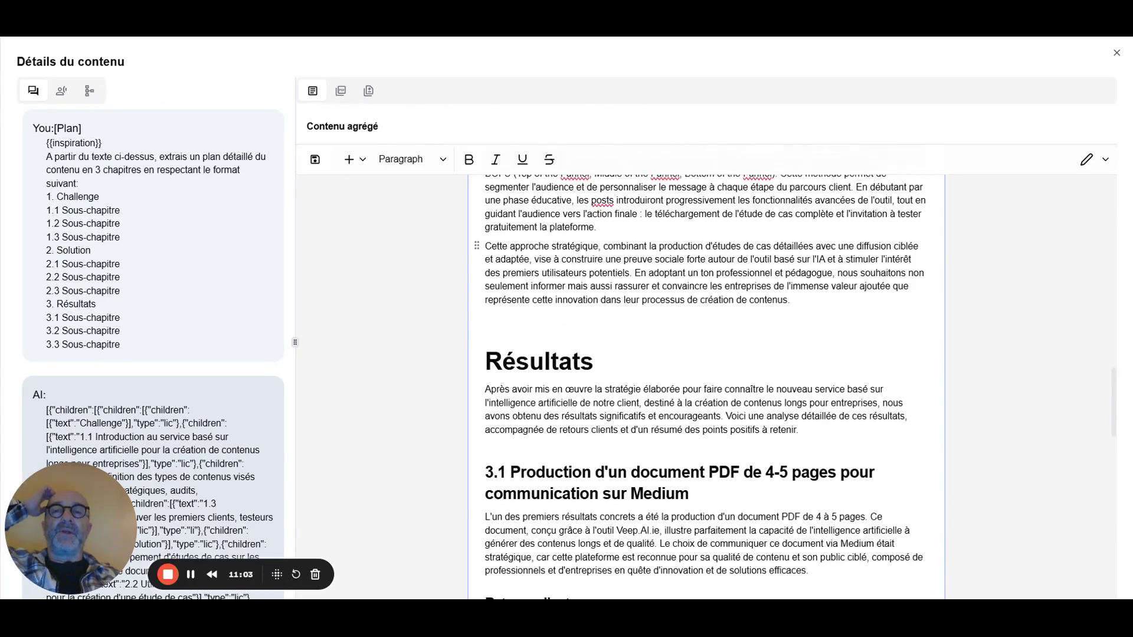
scroll(699, 386, down, 7)
scroll(699, 386, down, 7)
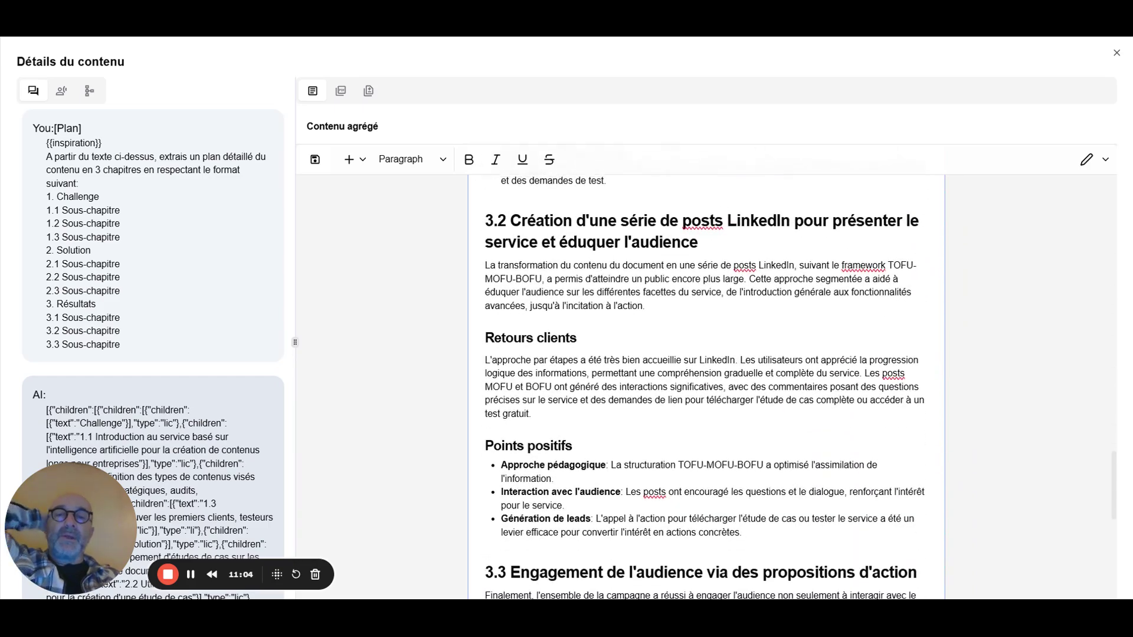
scroll(515, 569, down, 1)
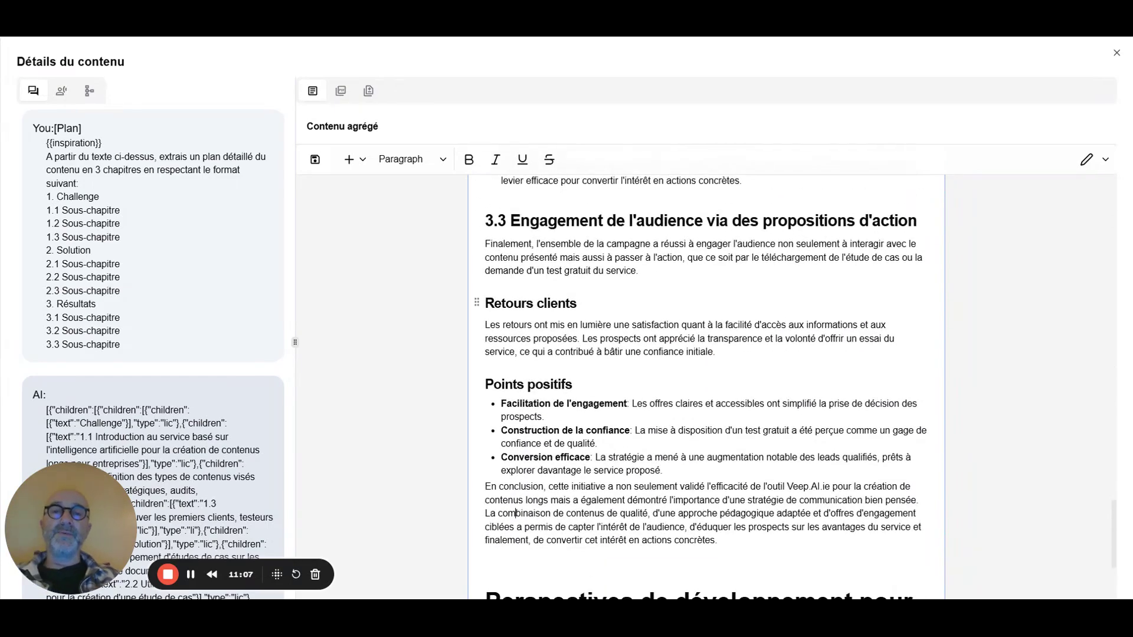
triple_click(664, 513)
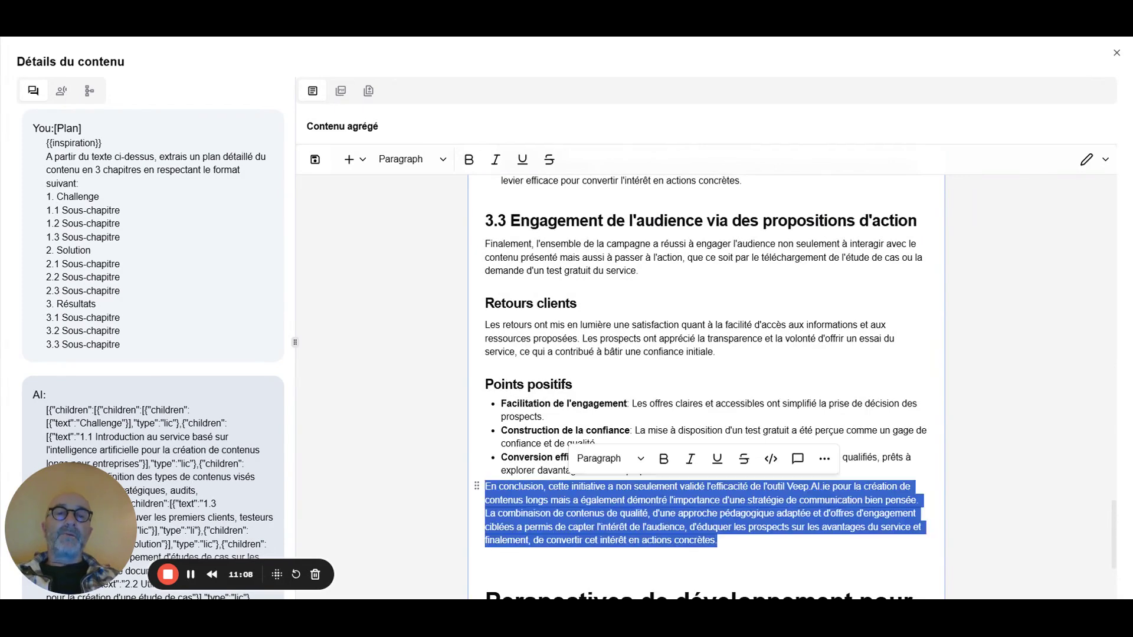
key(BackSpace)
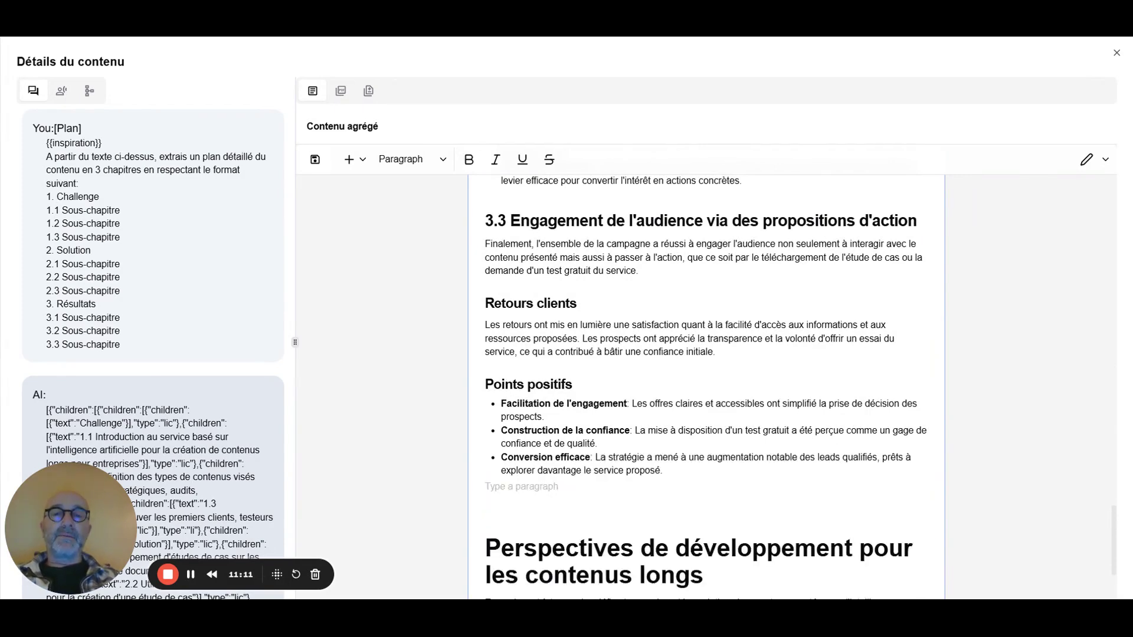